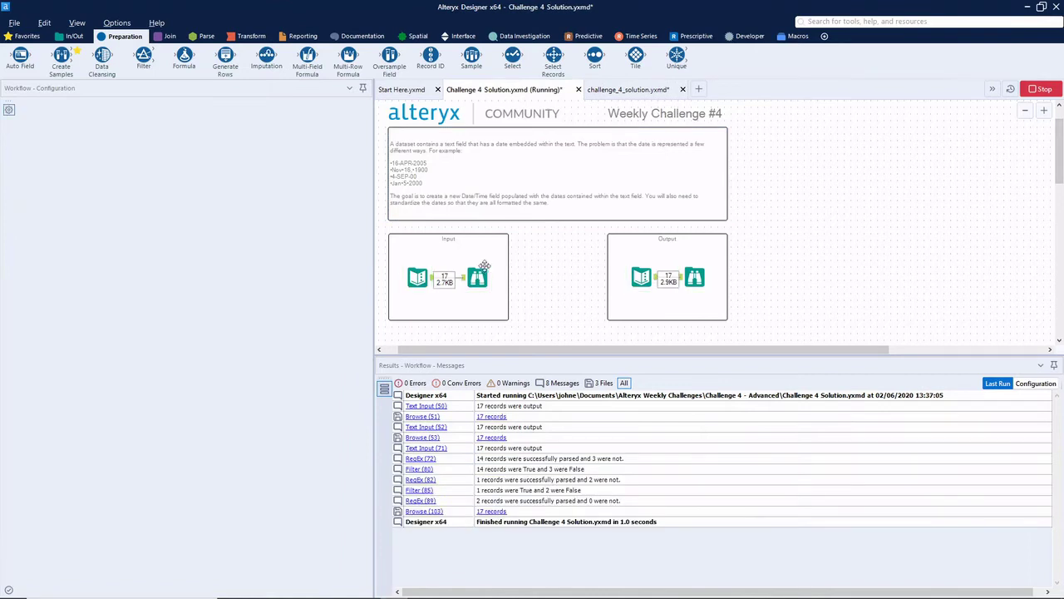
# Step: Run the Challenge 4 workflow and view the input's 17 records of Field_1 text
pyautogui.click(477, 277)
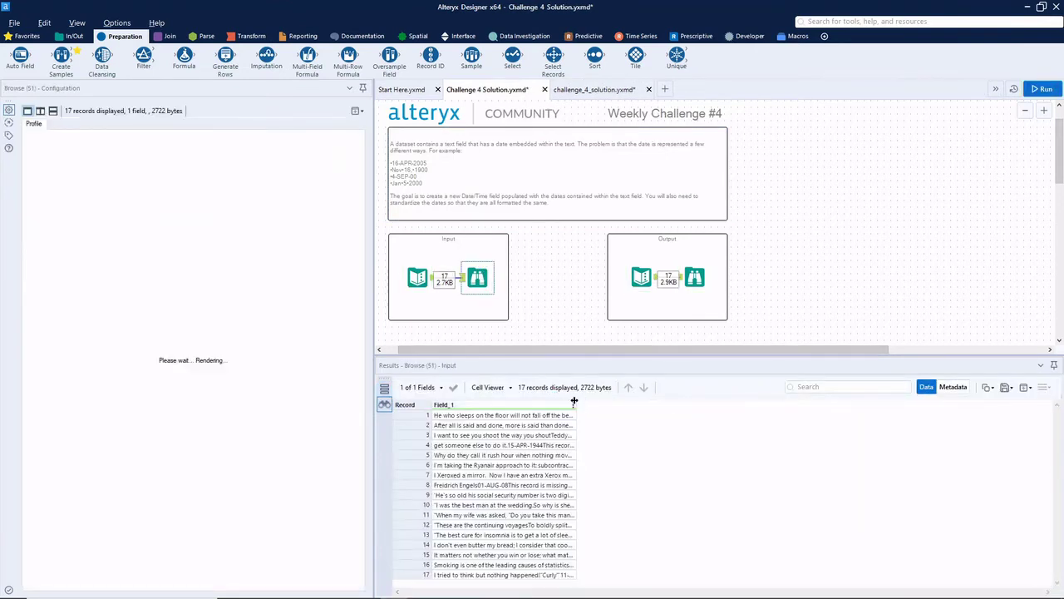
# Step: Widen Field_1 and compare the input text with the output's standardized DateTime_Out dates
pyautogui.moveTo(573, 404); pyautogui.dragTo(829, 426)
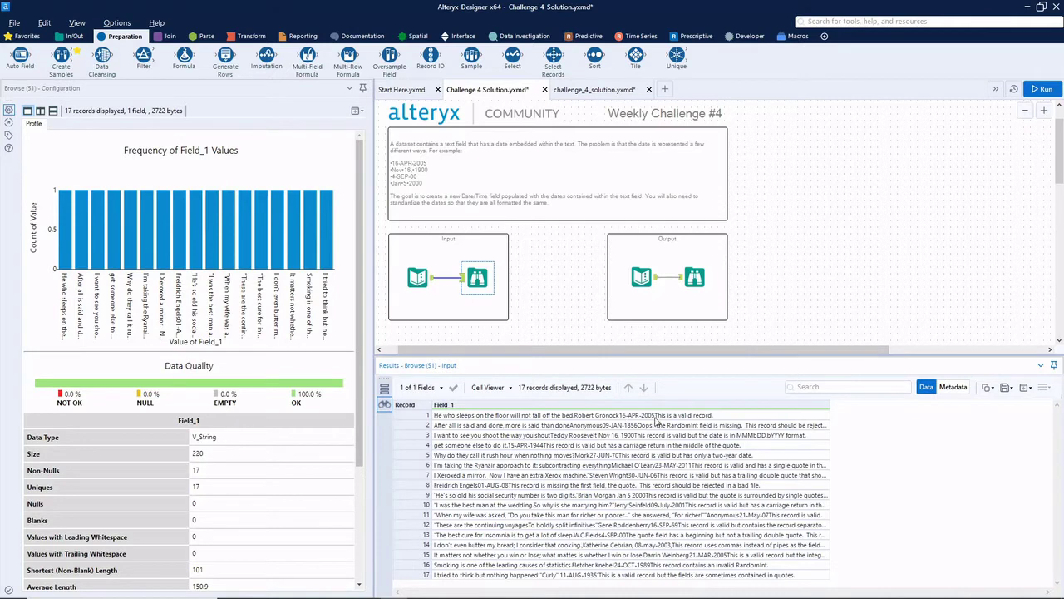
pyautogui.click(690, 276)
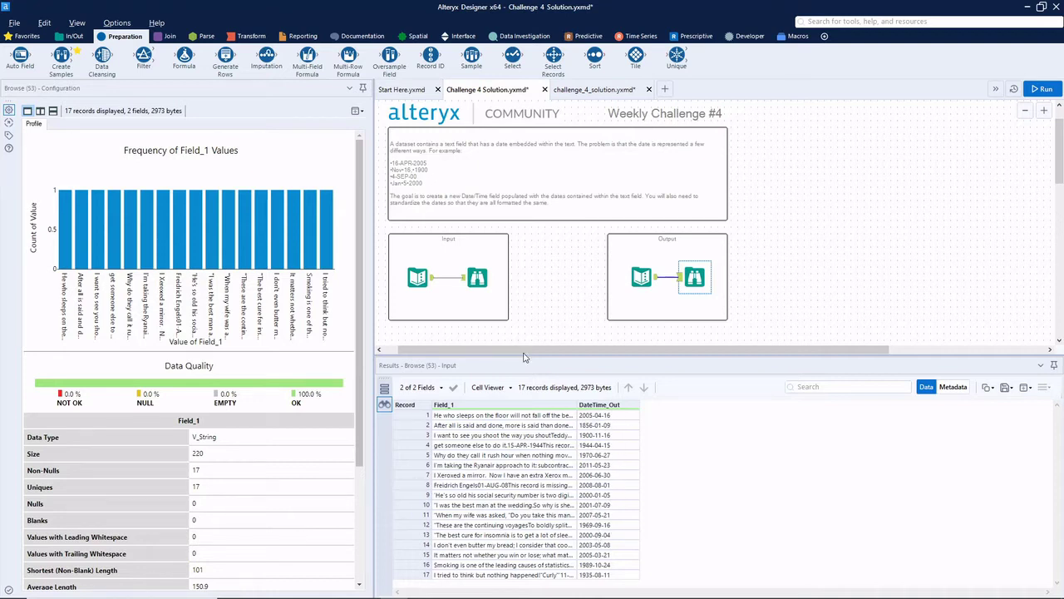
pyautogui.click(476, 277)
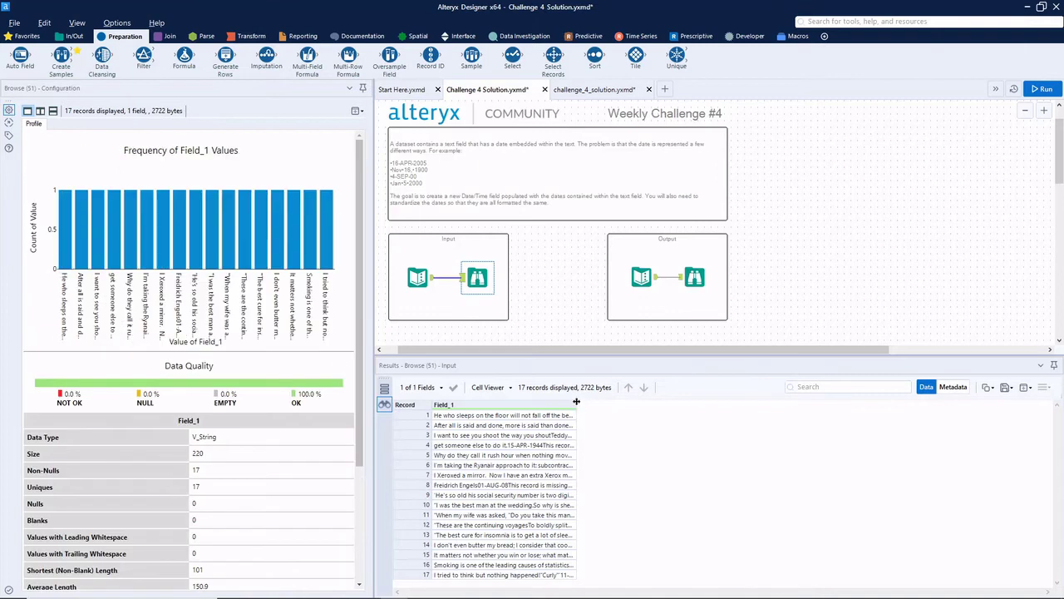
# Step: Read how records 3, 5, 9 and 10 write their dates in the widened Field_1 column
pyautogui.moveTo(577, 404); pyautogui.dragTo(853, 401)
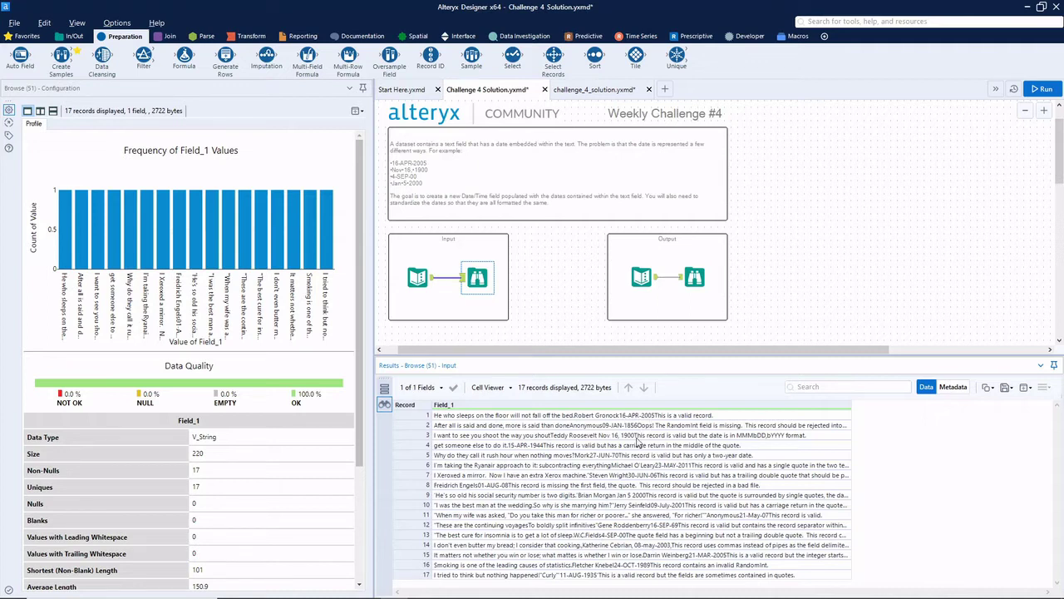
pyautogui.click(637, 437)
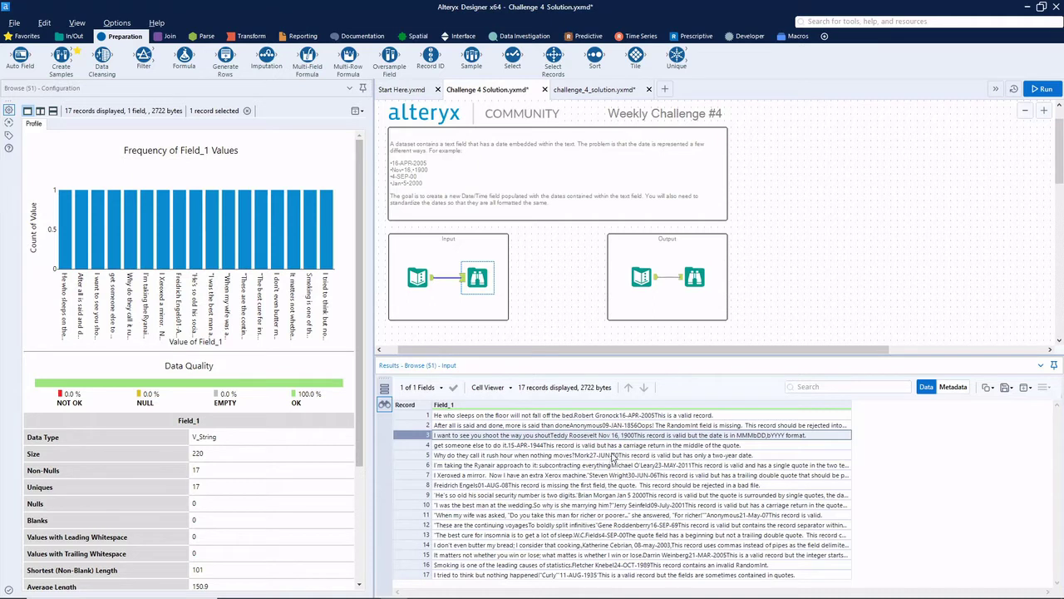
pyautogui.click(615, 456)
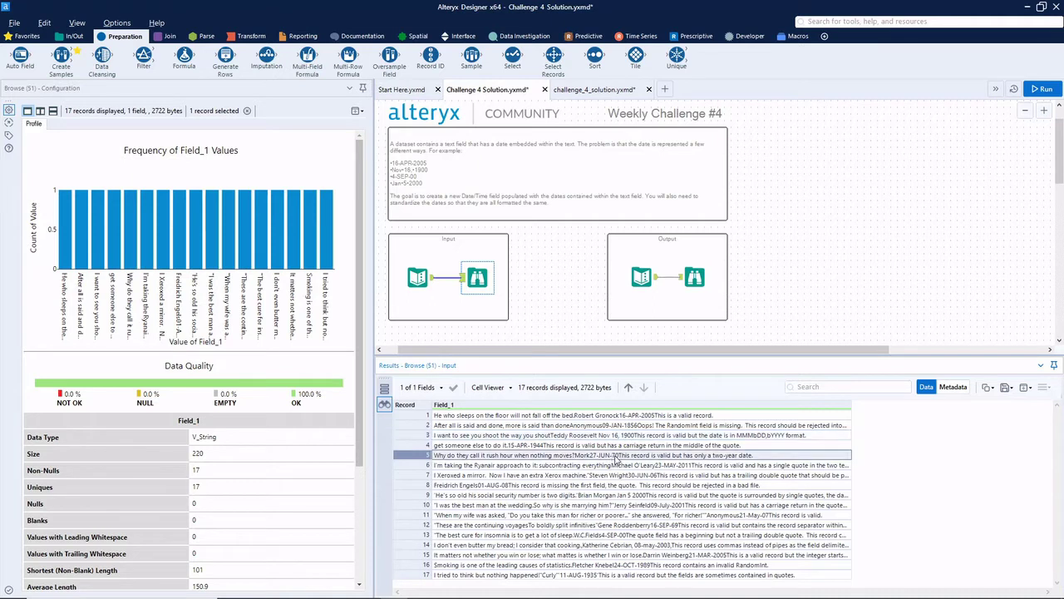
pyautogui.click(632, 496)
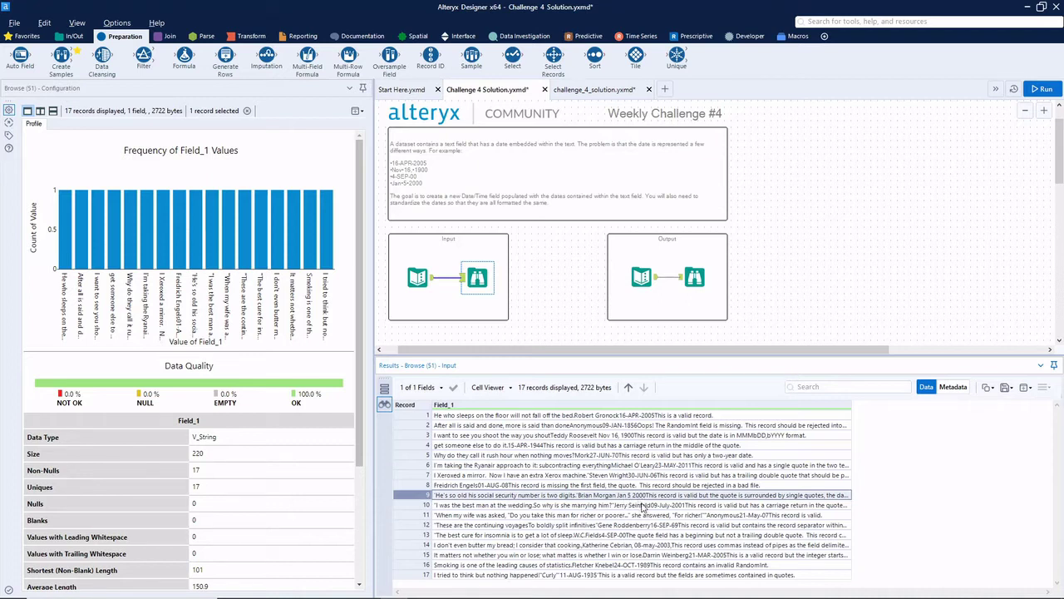
pyautogui.click(643, 505)
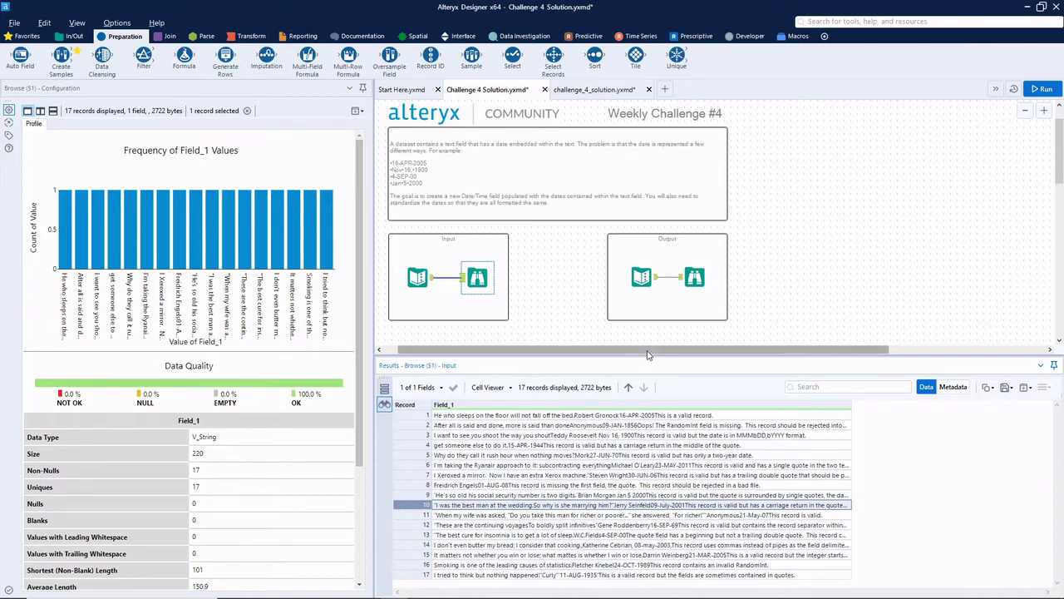
pyautogui.scroll(-2, 585, 284)
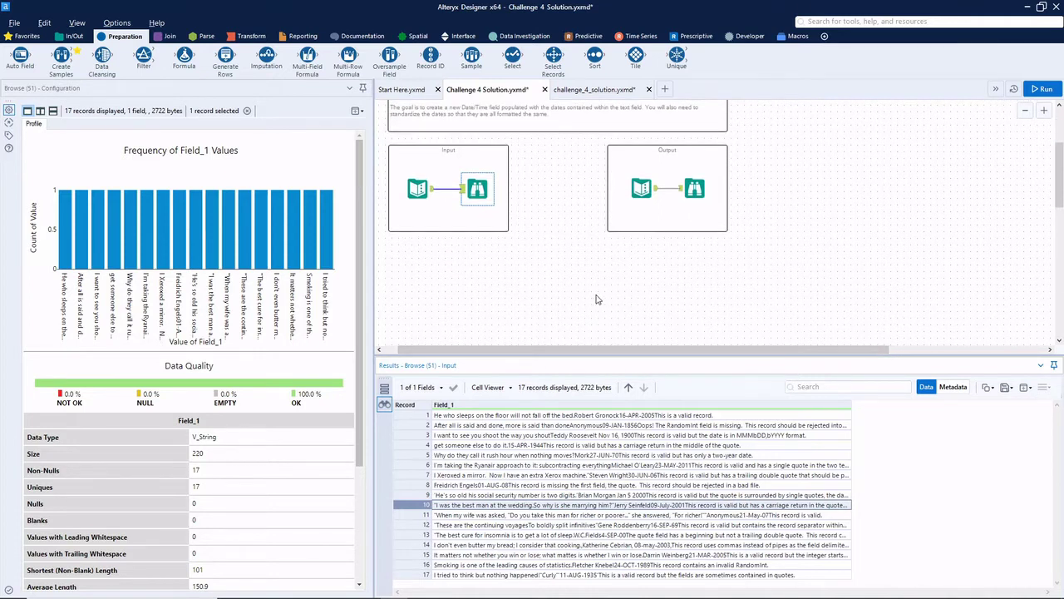
# Step: Place a RegEx tool from the Parse tools below the Input container and connect the input data to it
pyautogui.click(203, 35)
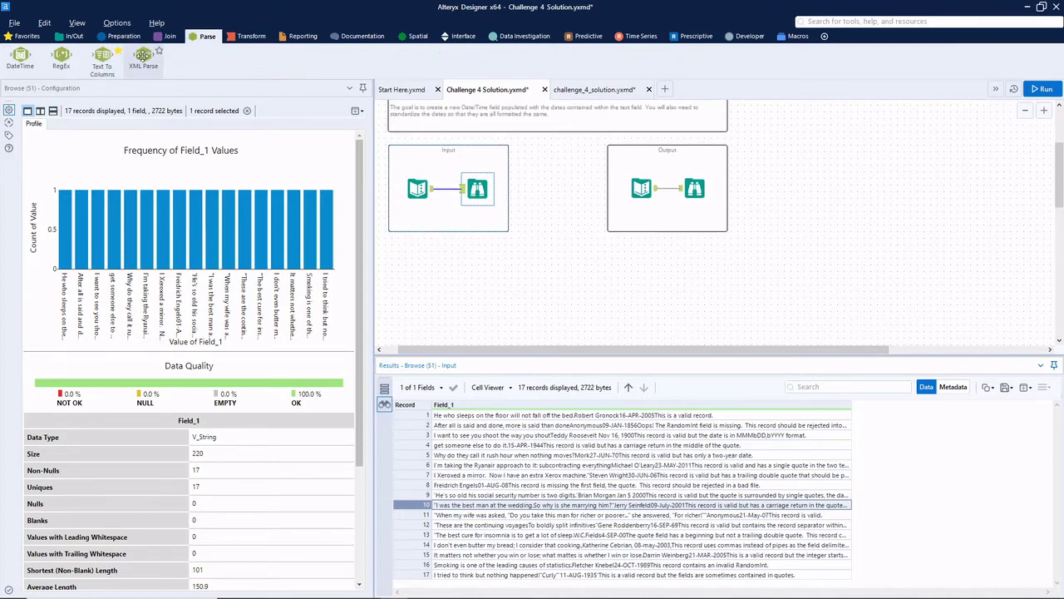
pyautogui.moveTo(61, 56); pyautogui.dragTo(521, 280)
pyautogui.moveTo(432, 188)
pyautogui.mouseDown()
pyautogui.moveTo(482, 211)
pyautogui.moveTo(505, 281)
pyautogui.moveTo(516, 281)
pyautogui.mouseUp()
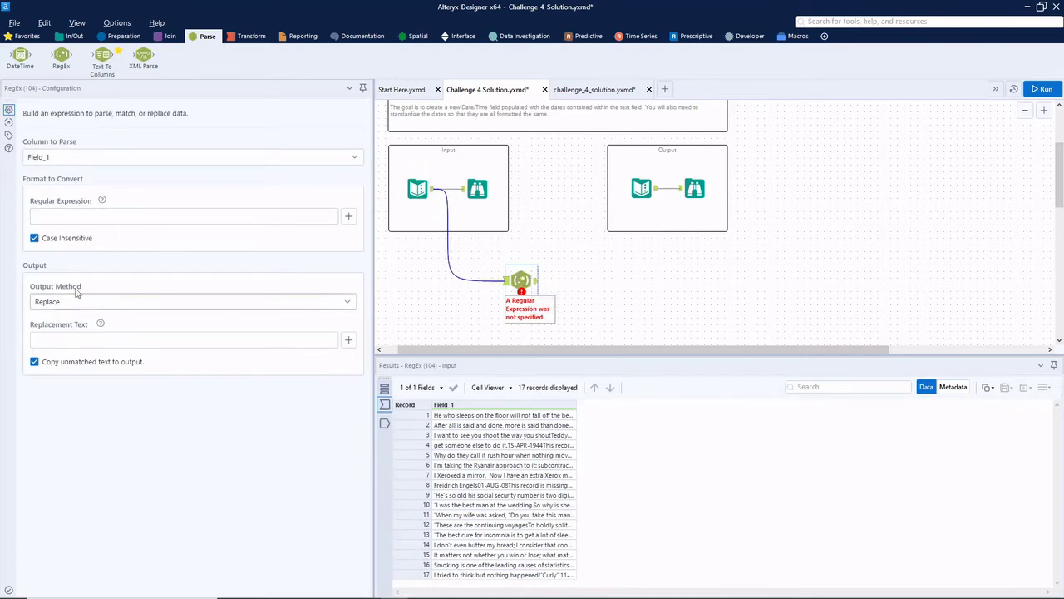
pyautogui.click(67, 214)
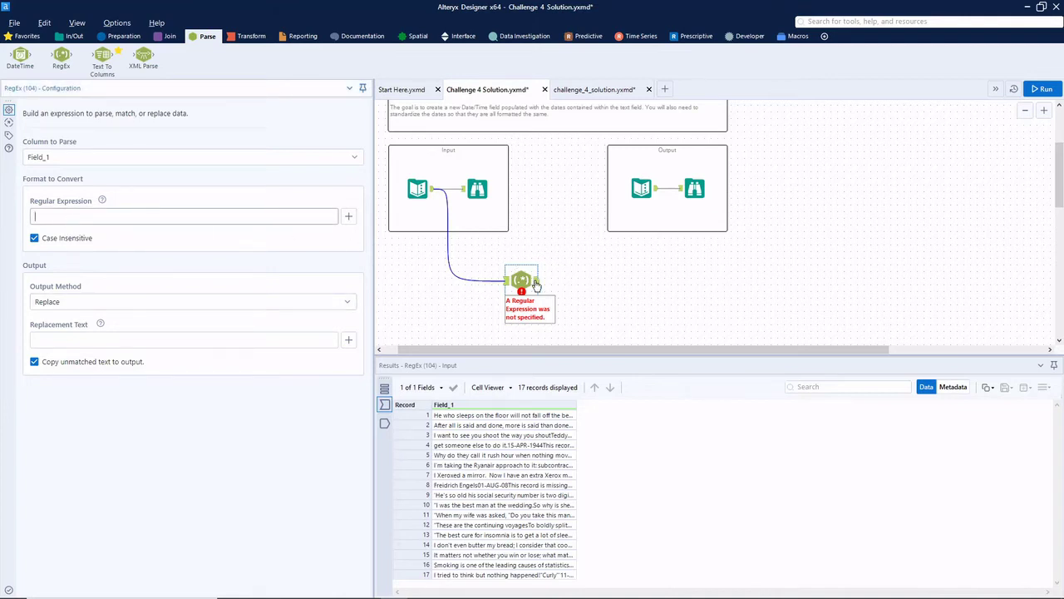
pyautogui.click(477, 189)
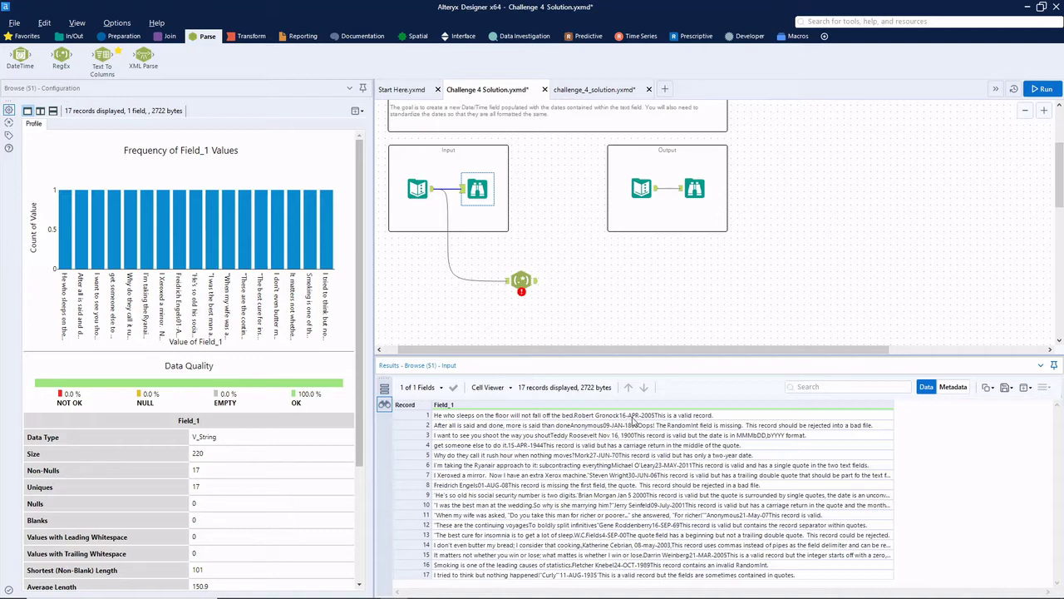
pyautogui.click(523, 282)
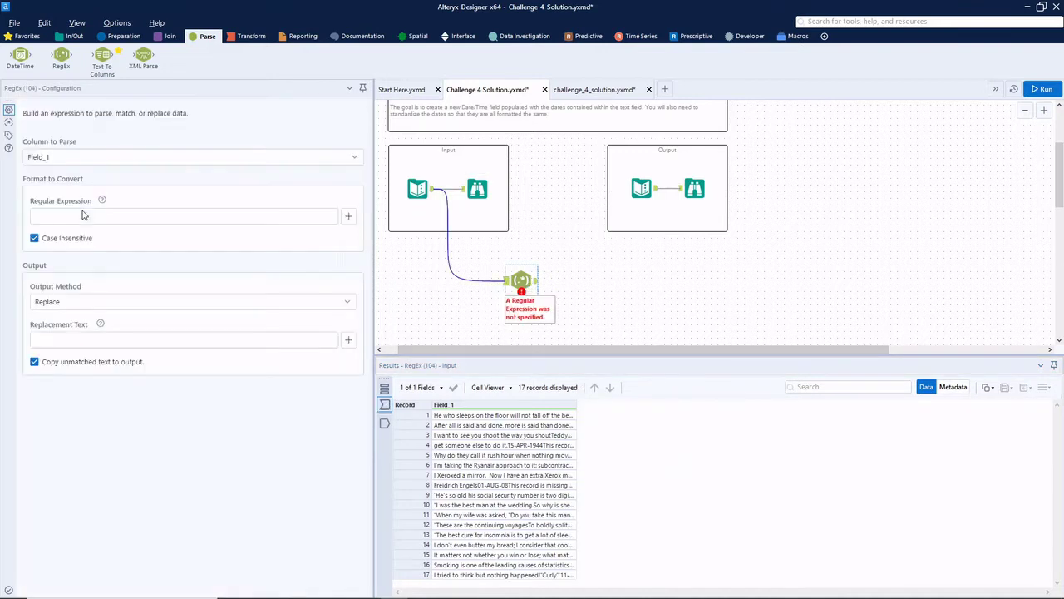
# Step: Parse Field_1 with (\d{2}-\u{3}-\d{4}) into RegExOut1 and attach a Browse tool after RegEx
pyautogui.click(82, 213)
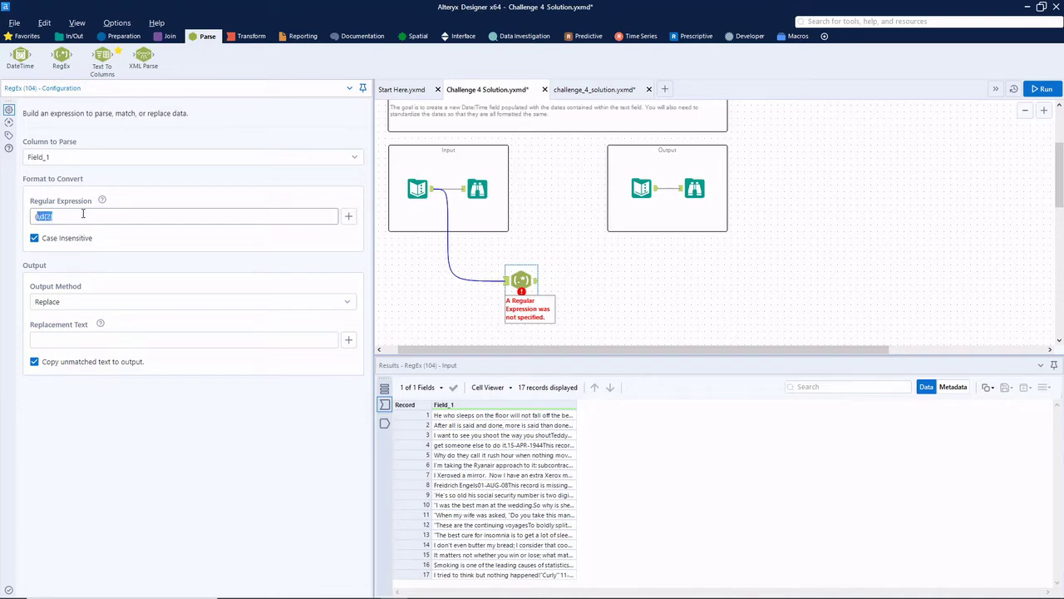
pyautogui.click(83, 214)
pyautogui.click(63, 217)
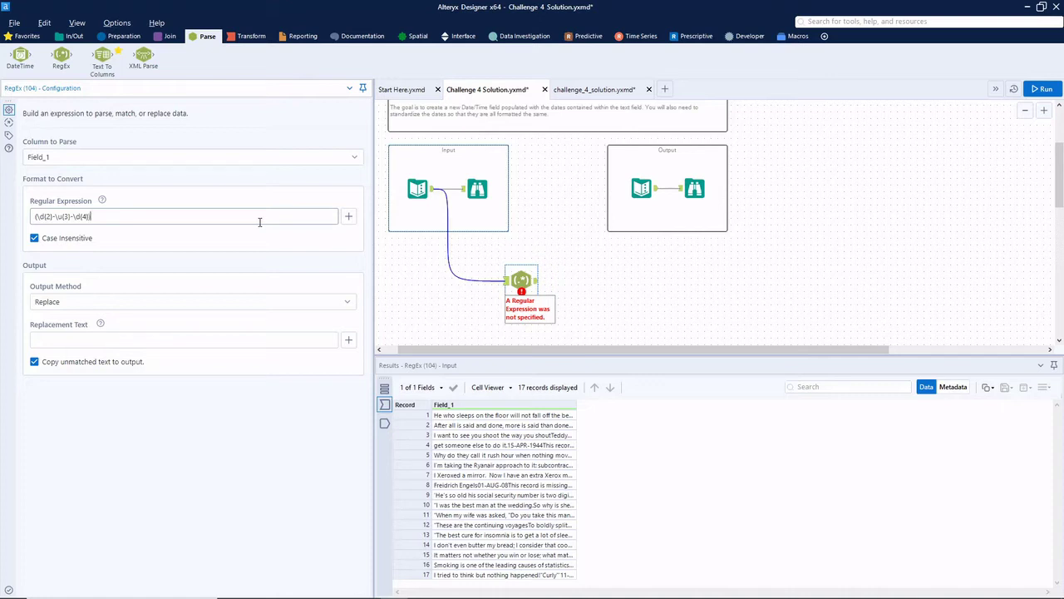
pyautogui.click(123, 308)
pyautogui.click(95, 357)
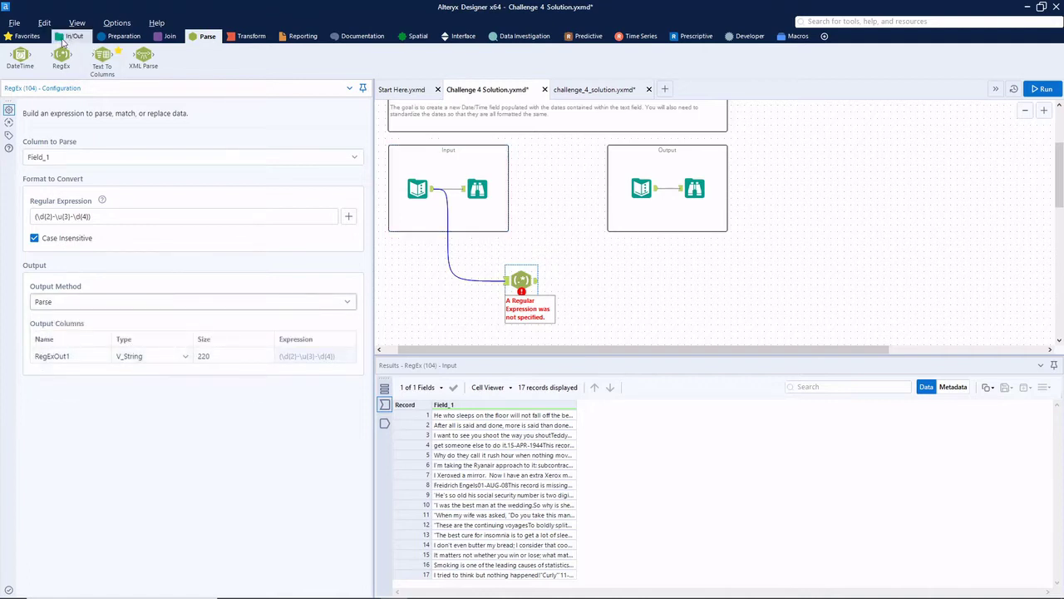
pyautogui.click(60, 39)
pyautogui.moveTo(20, 57); pyautogui.dragTo(667, 281)
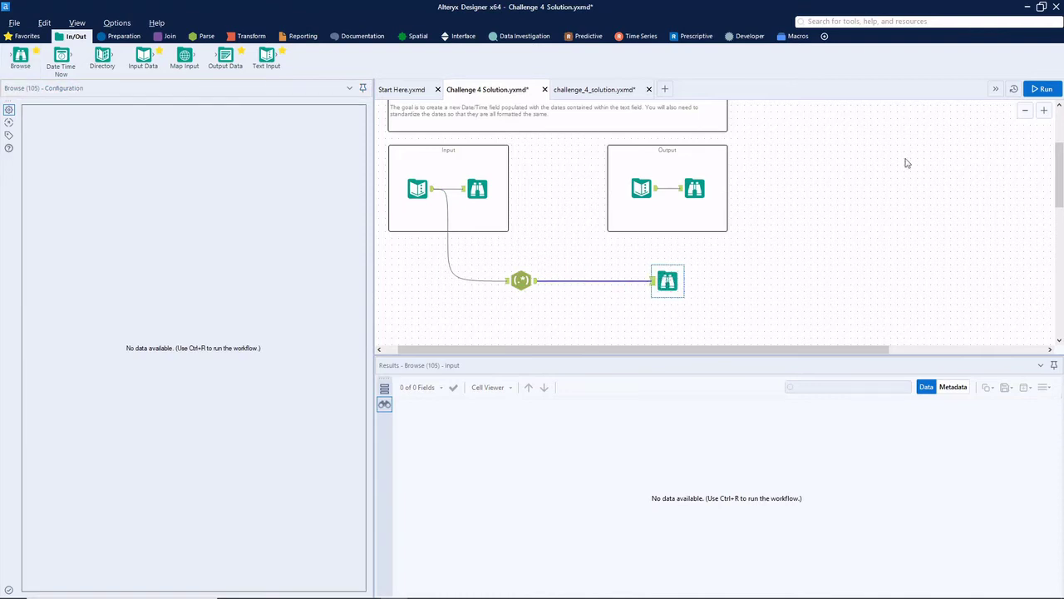
# Step: Run and check that records 3 and 5 show Null while others read like 16-APR-2005
pyautogui.click(1041, 89)
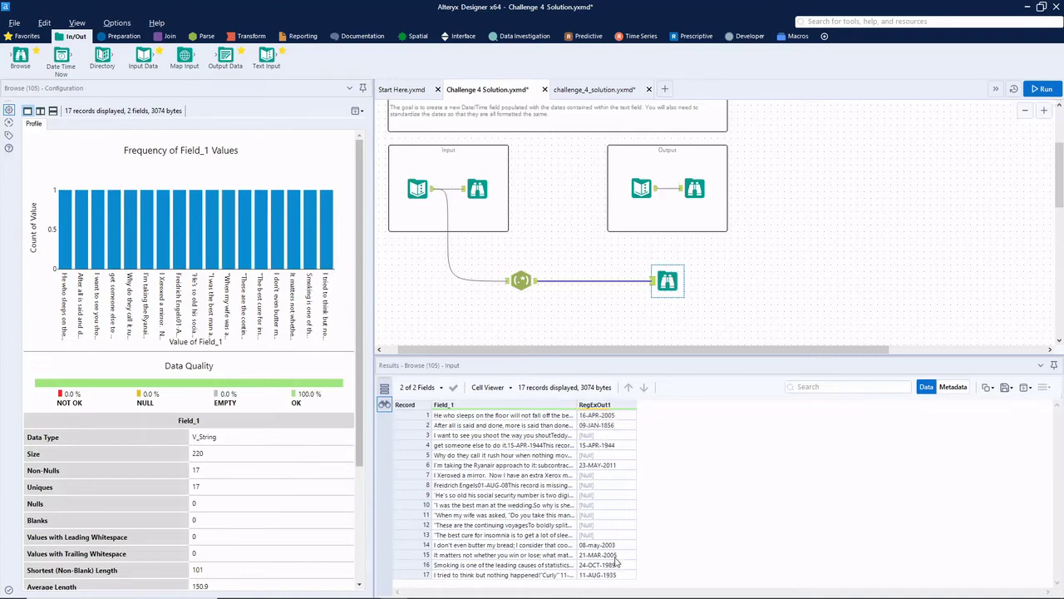
pyautogui.moveTo(576, 407); pyautogui.dragTo(823, 401)
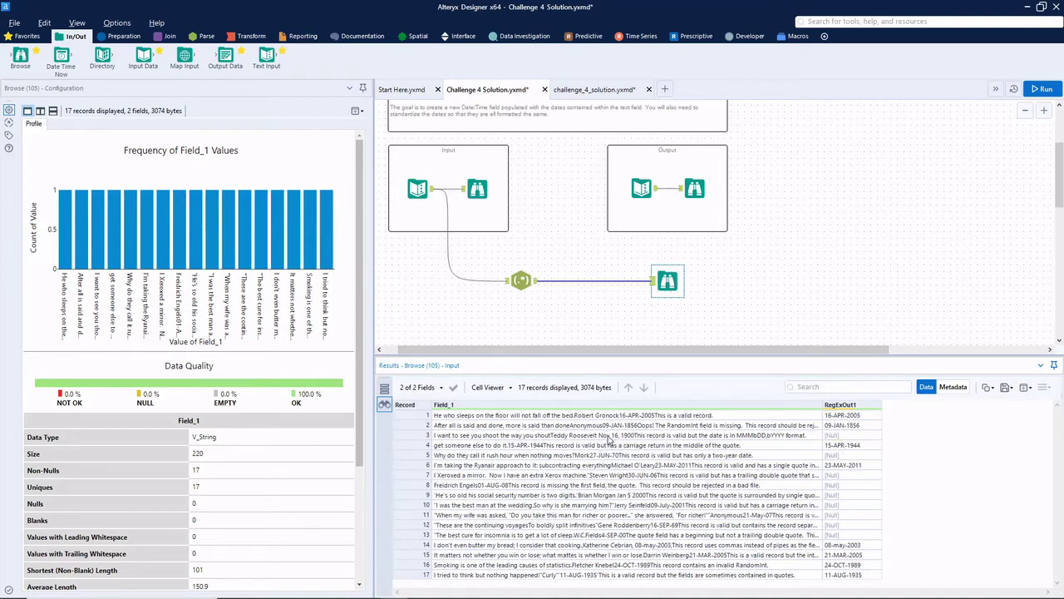
pyautogui.click(610, 437)
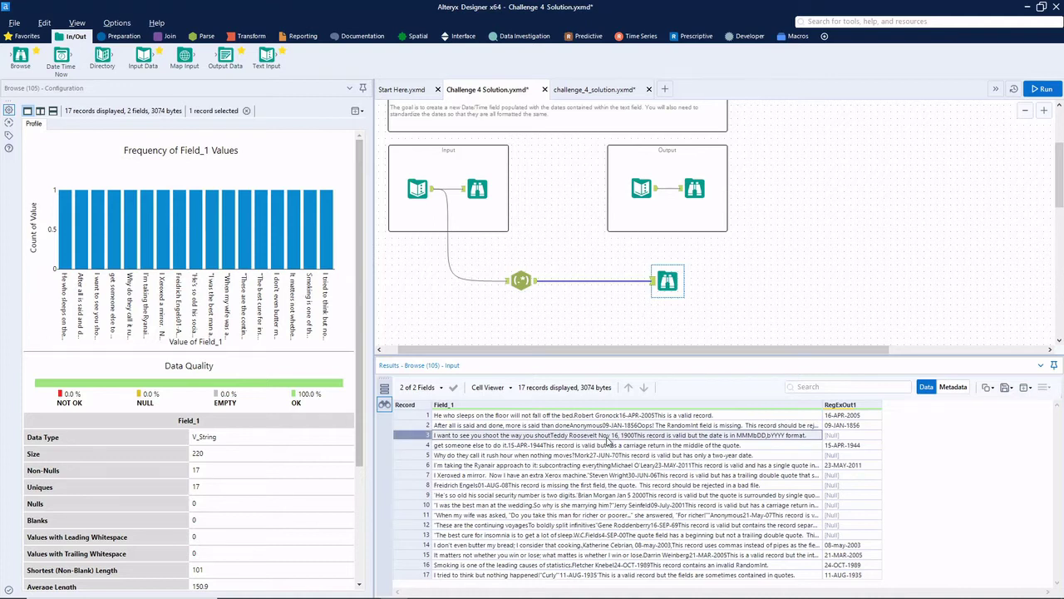
pyautogui.click(609, 455)
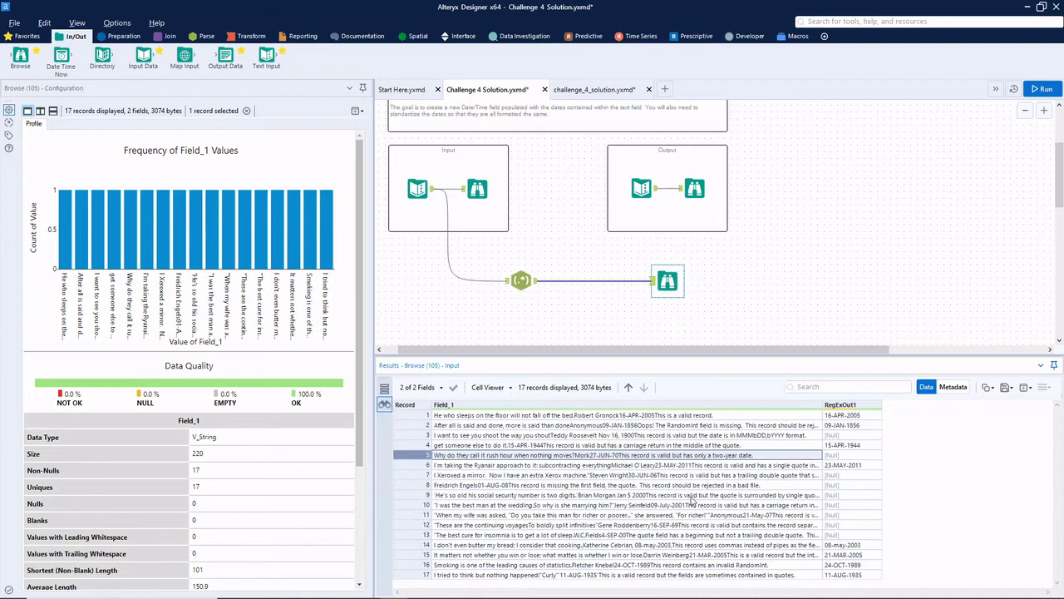
pyautogui.click(522, 281)
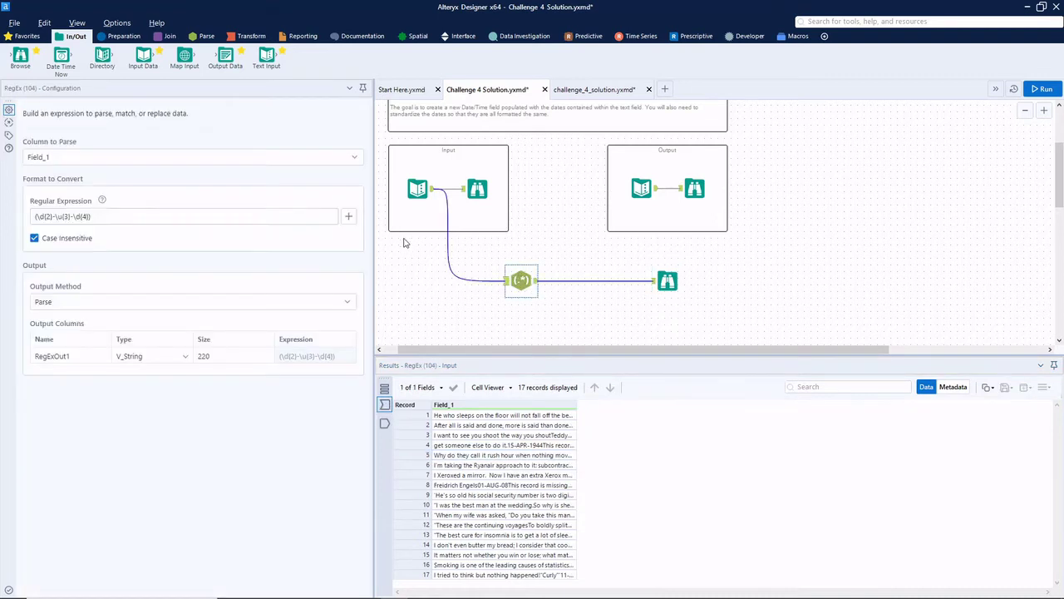
# Step: Loosen the year to \d{2,4}, run, and profile the RegExOut1 dates in Browse
pyautogui.click(84, 216)
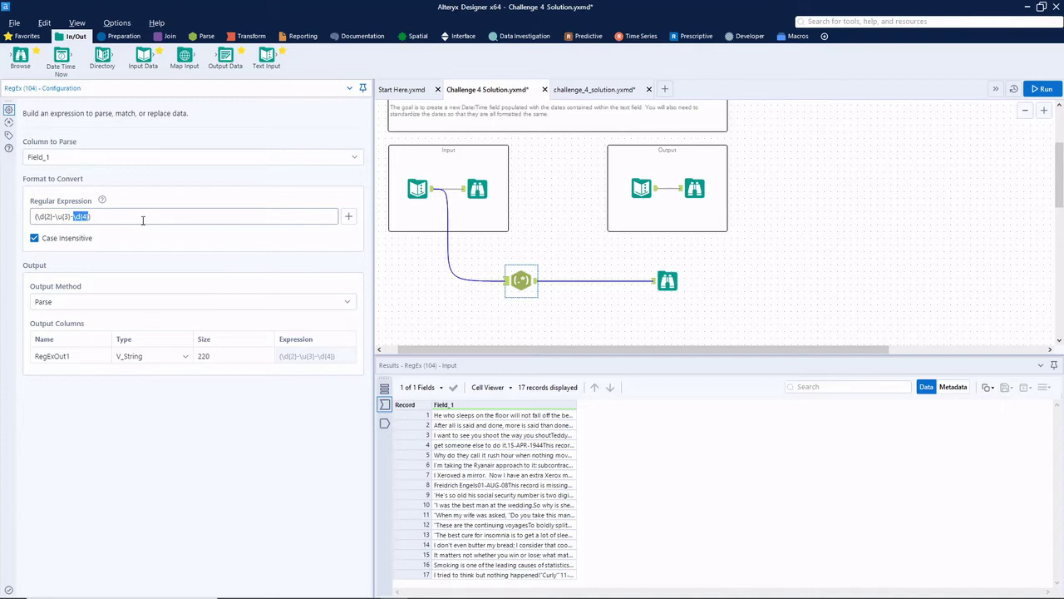
pyautogui.press('Left')
pyautogui.write('2,')
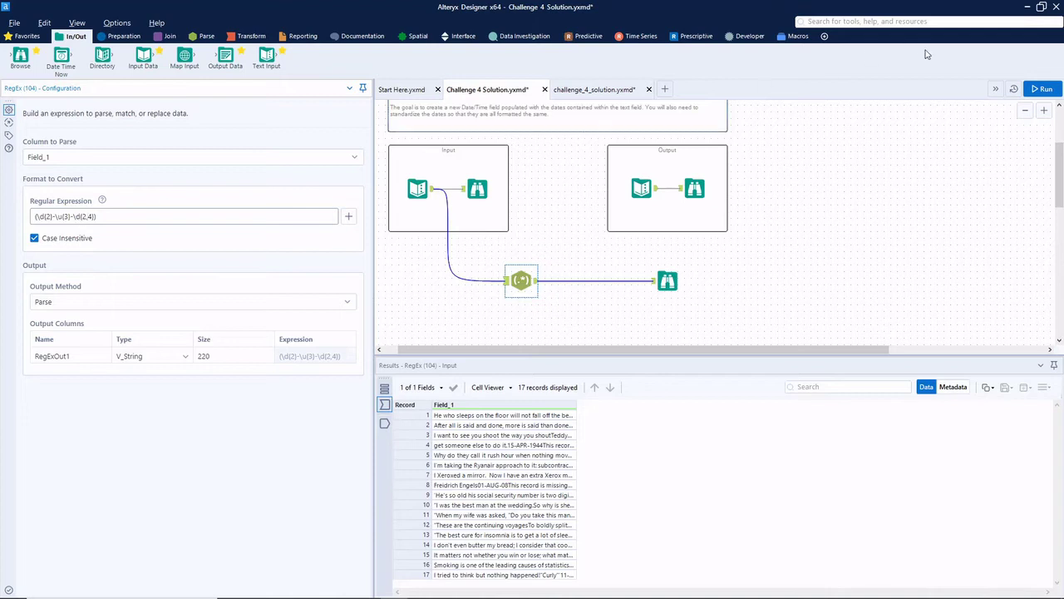
pyautogui.click(1039, 89)
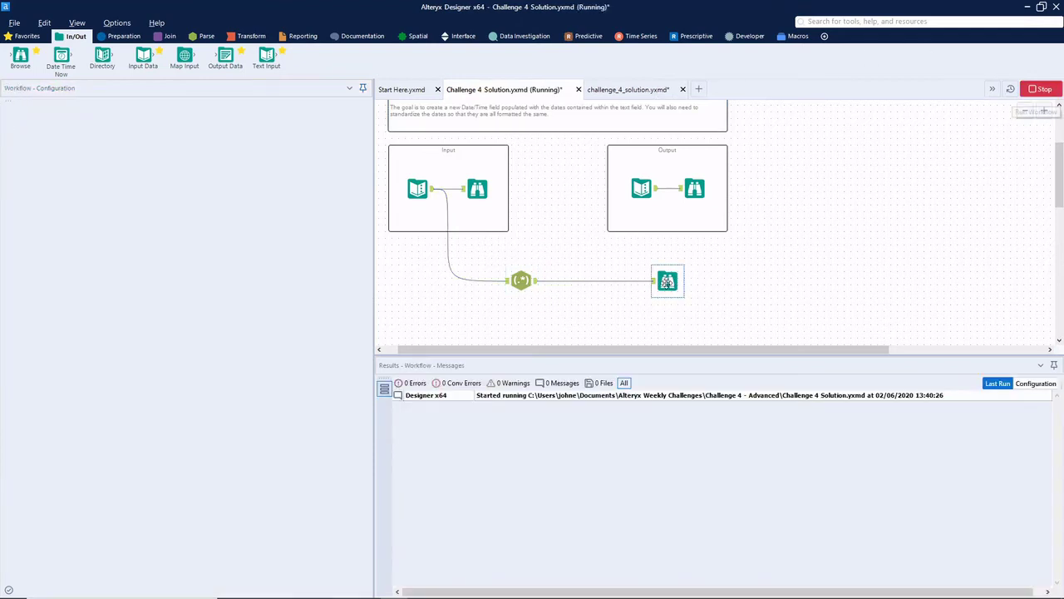
pyautogui.click(667, 281)
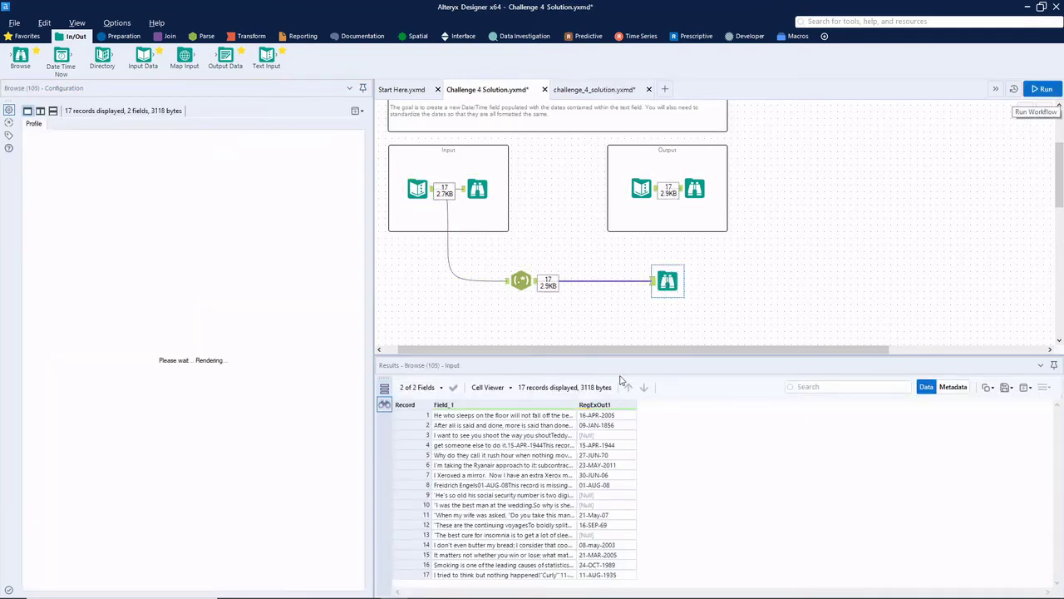
pyautogui.click(605, 455)
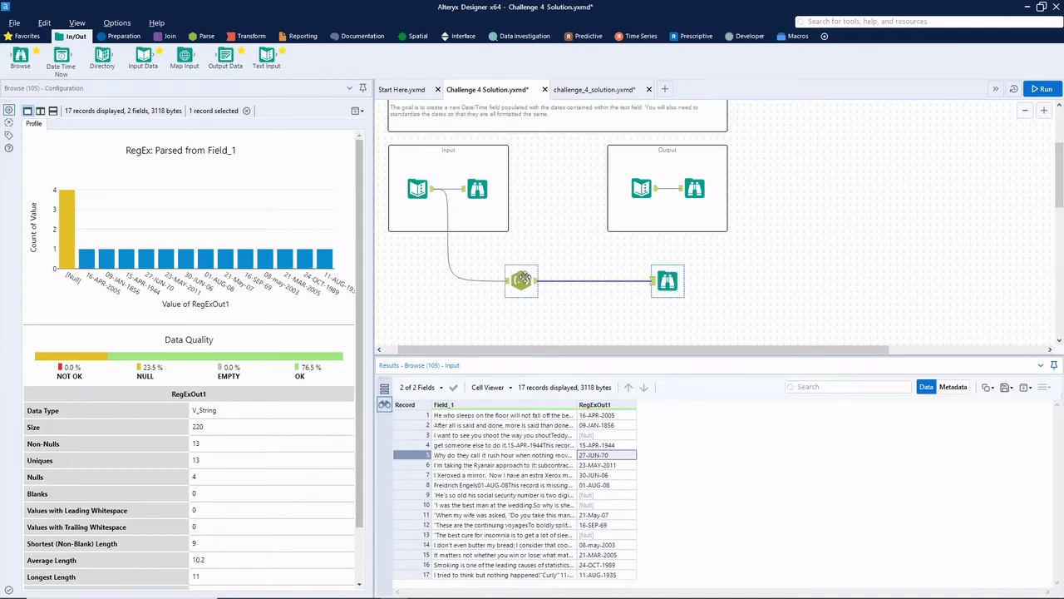
pyautogui.moveTo(609, 404)
# Step: Require \d{4} years, append a pasted \d{2}-year alternative after |, and rerun
pyautogui.click(520, 280)
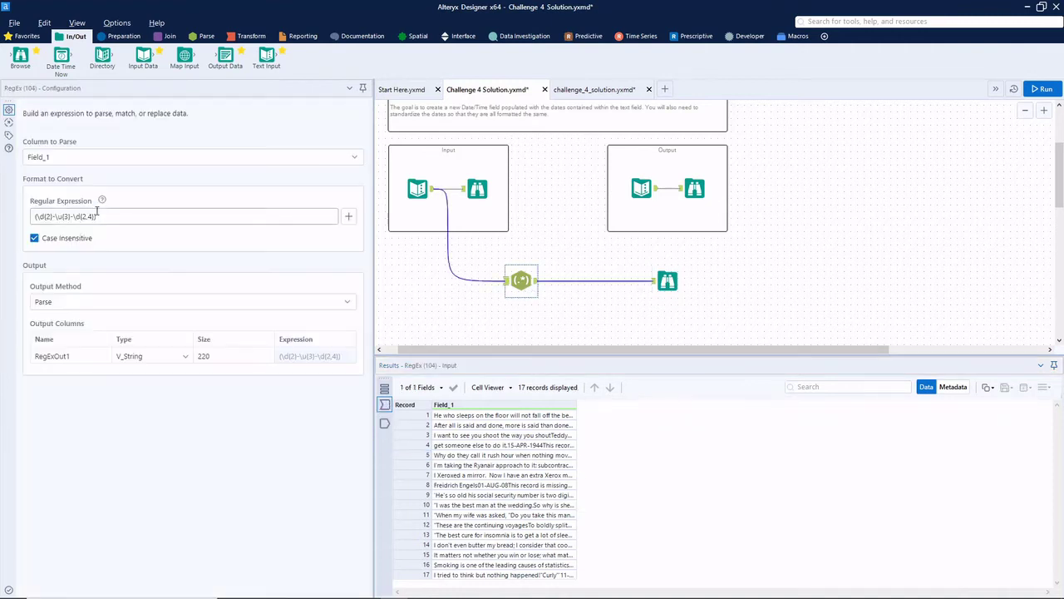
pyautogui.click(89, 217)
pyautogui.press('BackSpace')
pyautogui.press('BackSpace')
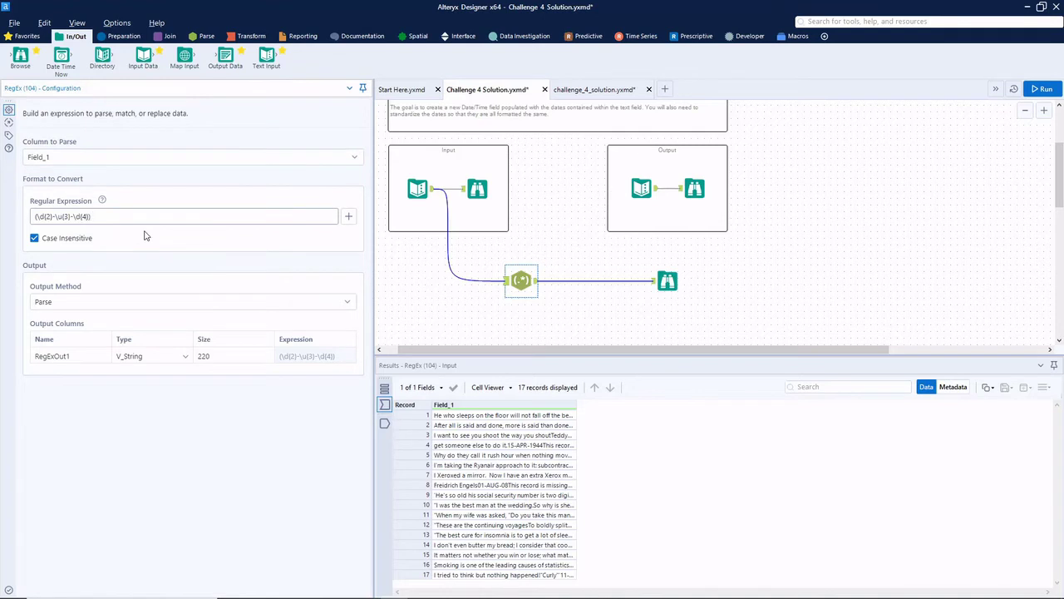
pyautogui.hotkey('ctrl', 'a')
pyautogui.hotkey('ctrl', 'c')
pyautogui.press('End')
pyautogui.write('|')
pyautogui.hotkey('ctrl', 'v')
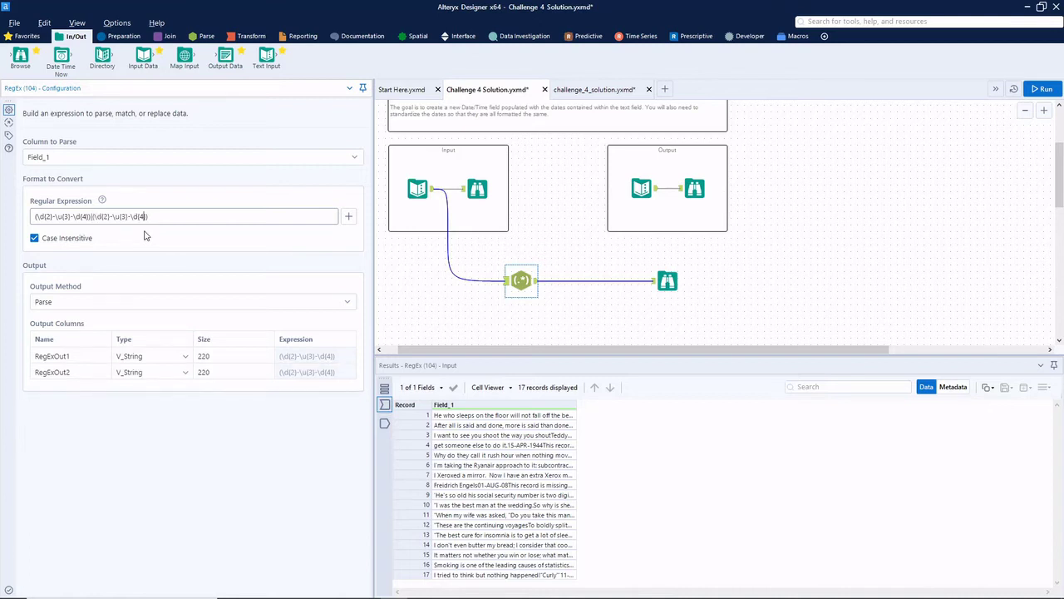
pyautogui.press('BackSpace')
pyautogui.write('2')
pyautogui.click(803, 252)
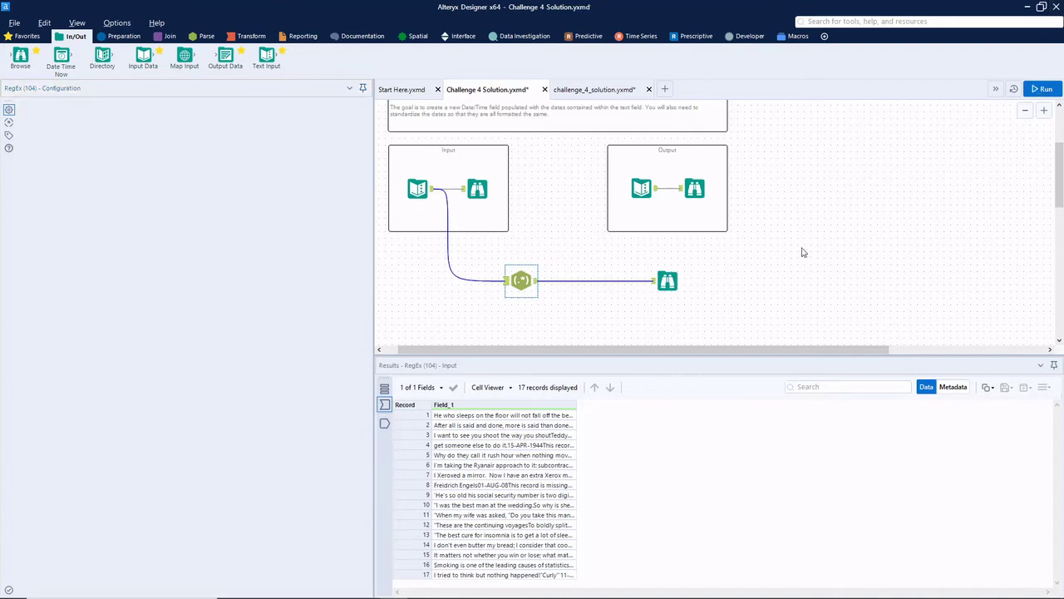
pyautogui.hotkey('ctrl', 'r')
# Step: Inspect records 3, 9, 10 and 13 to see which dates fall into RegExOut1 versus RegExOut2
pyautogui.click(668, 281)
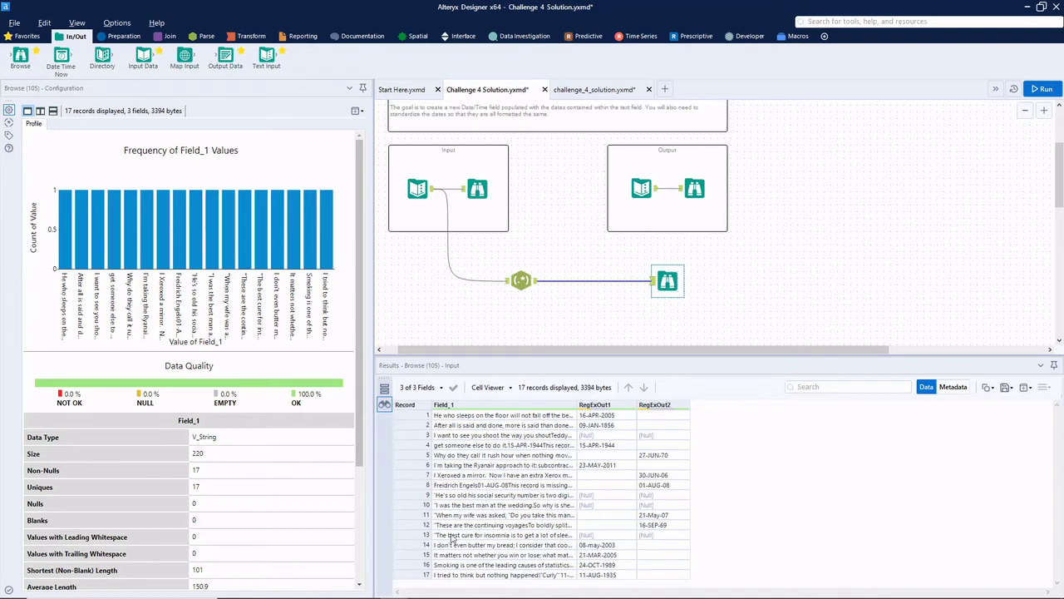
pyautogui.click(416, 535)
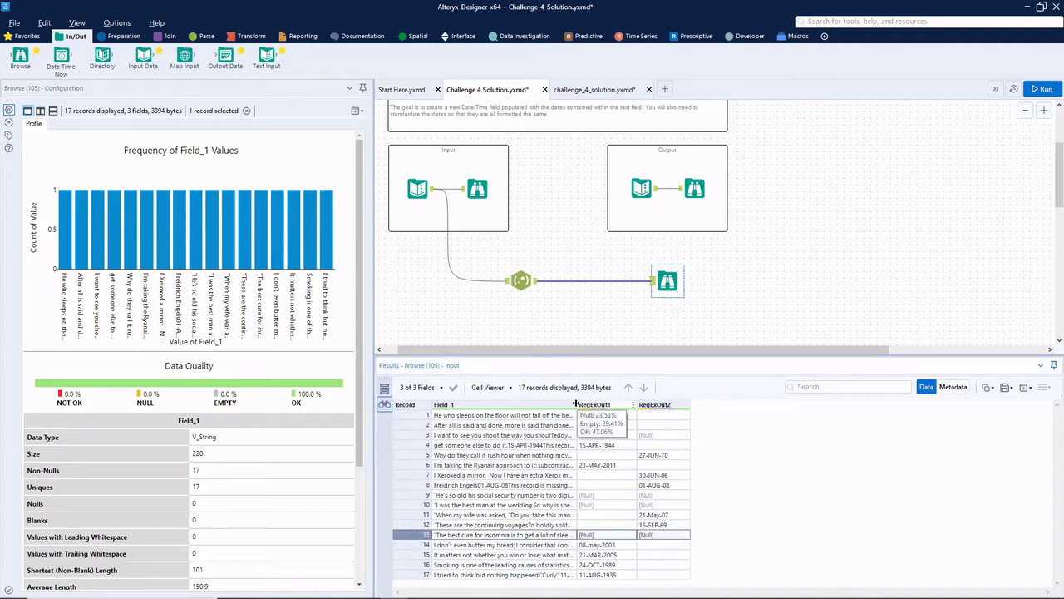
pyautogui.moveTo(580, 404); pyautogui.dragTo(837, 399)
pyautogui.click(788, 439)
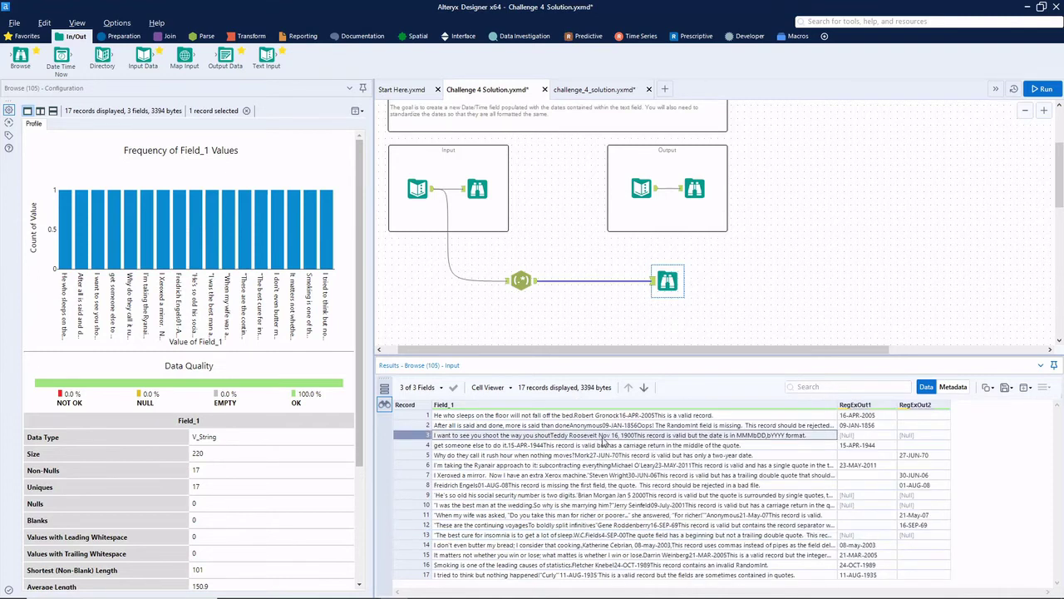
pyautogui.click(628, 497)
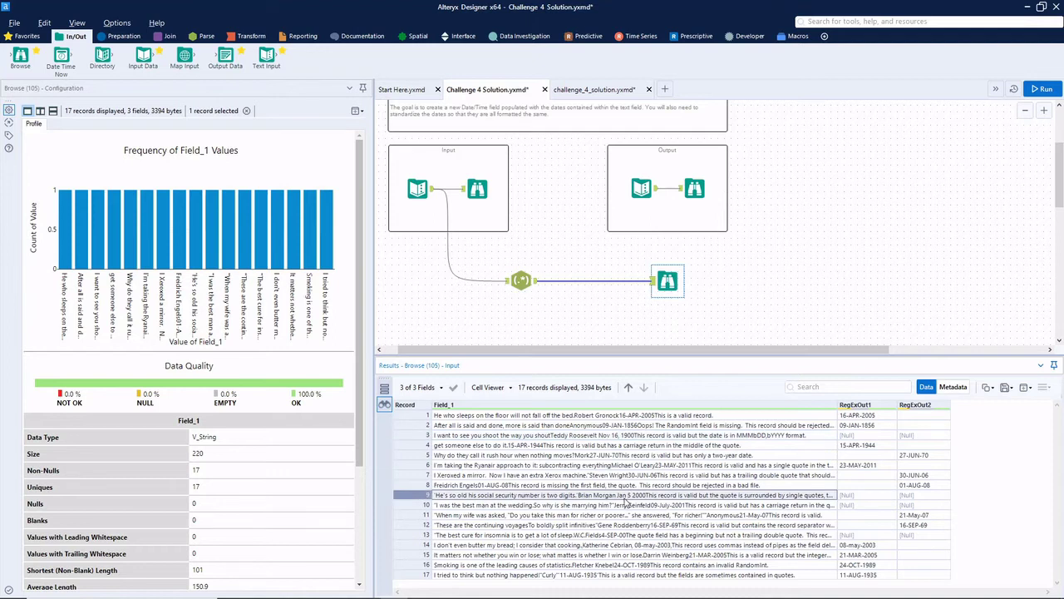
pyautogui.click(657, 507)
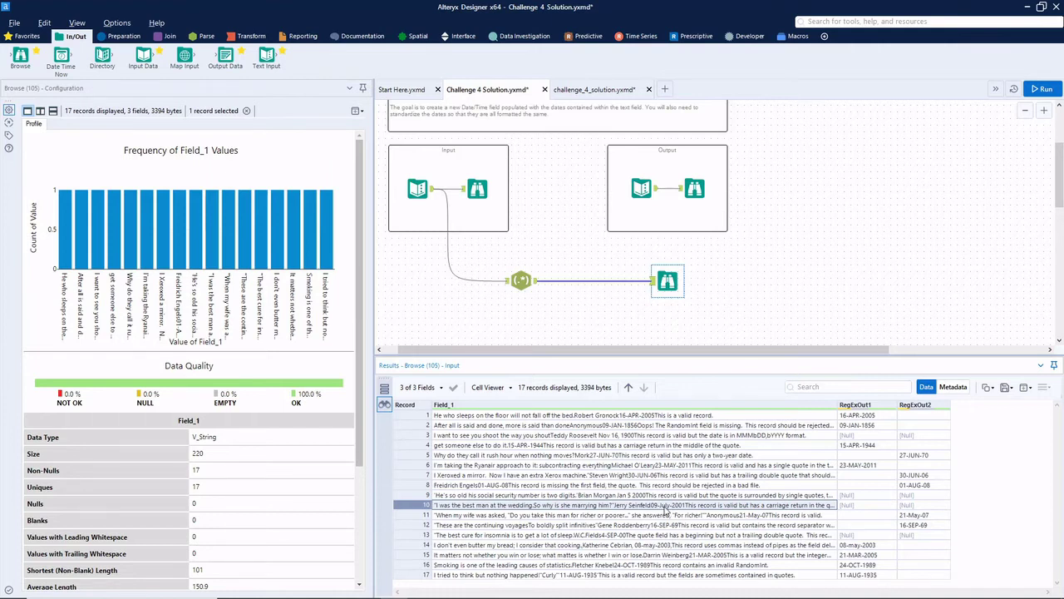
pyautogui.click(624, 537)
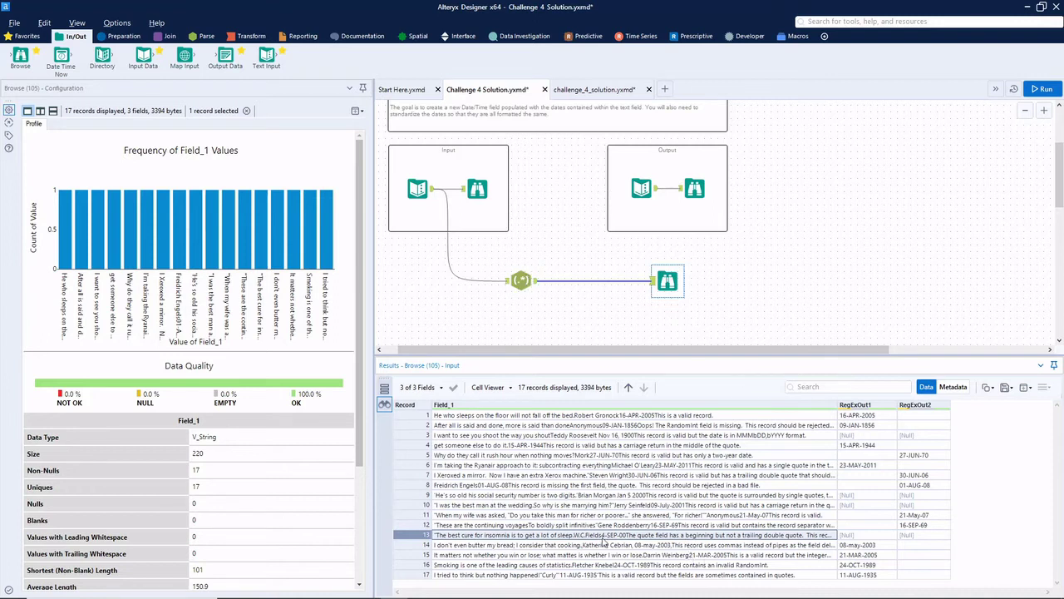
pyautogui.click(520, 280)
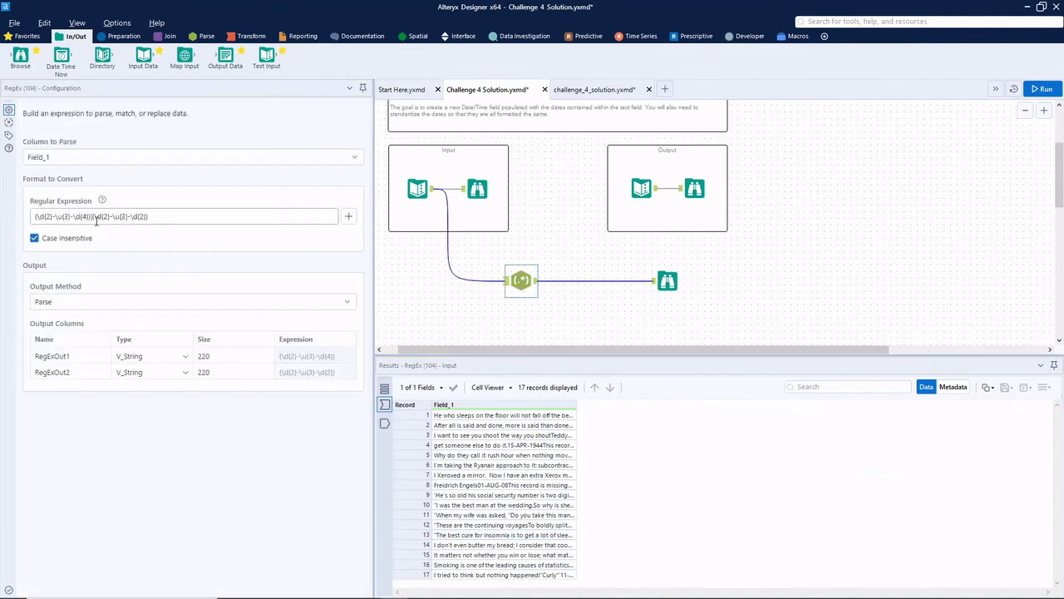
# Step: Change the second pattern's day to \d{1,2} and rerun so record 13 yields 4-SEP-00
pyautogui.click(103, 218)
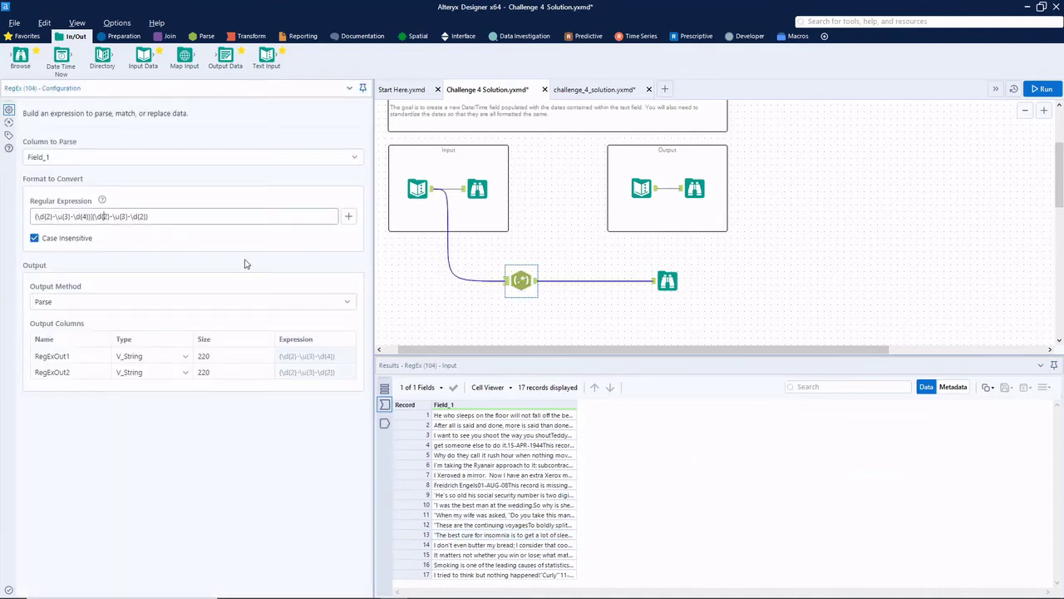
pyautogui.write('1,')
pyautogui.click(667, 282)
pyautogui.click(1041, 89)
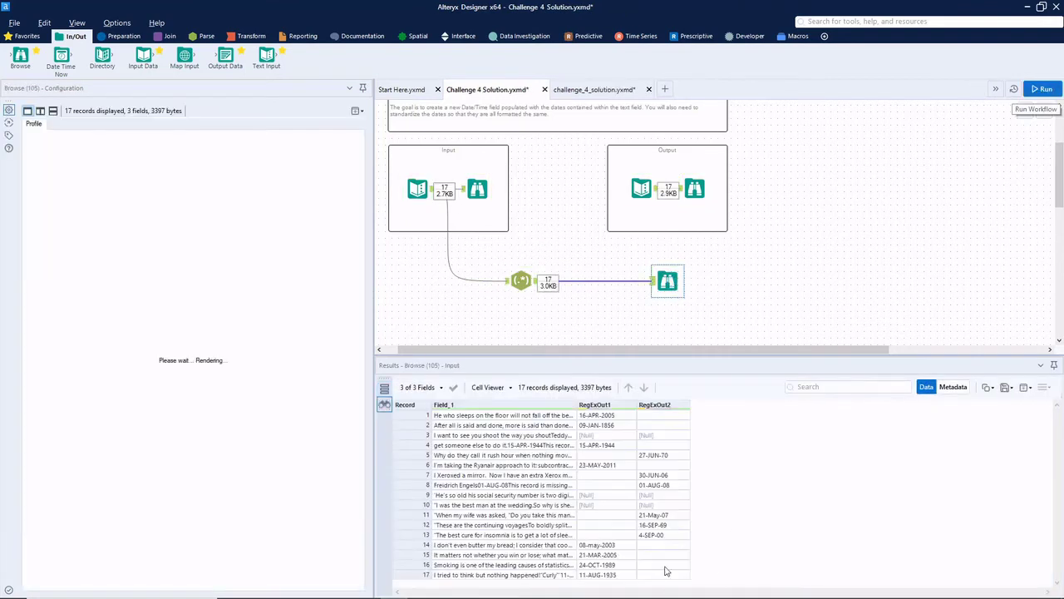
pyautogui.click(645, 536)
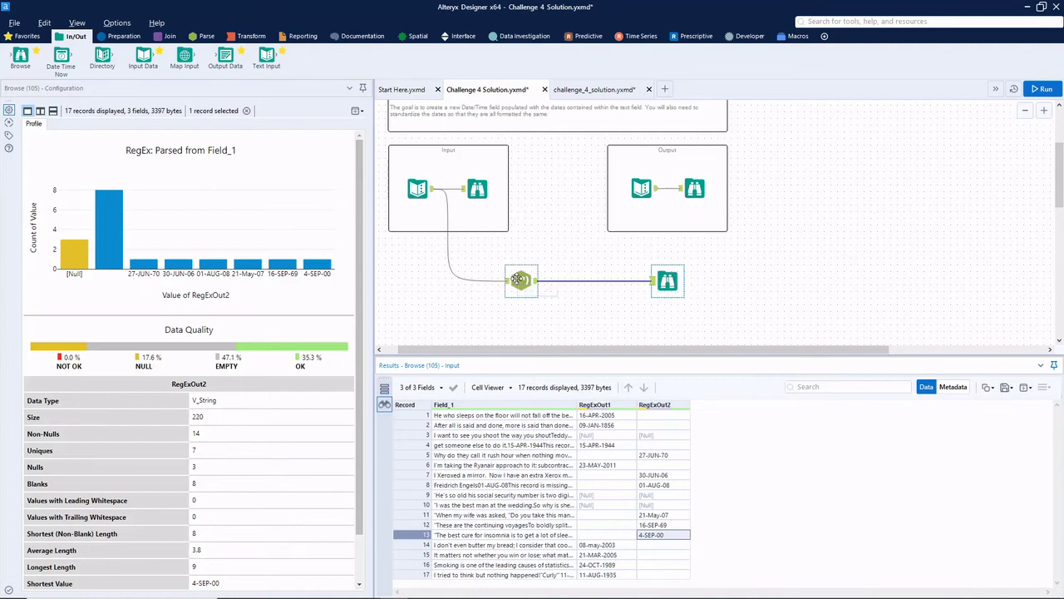
pyautogui.moveTo(579, 407); pyautogui.dragTo(820, 366)
# Step: Append a copy of the first pattern as a third alternative that accepts full month names like 09-July-2001
pyautogui.click(676, 506)
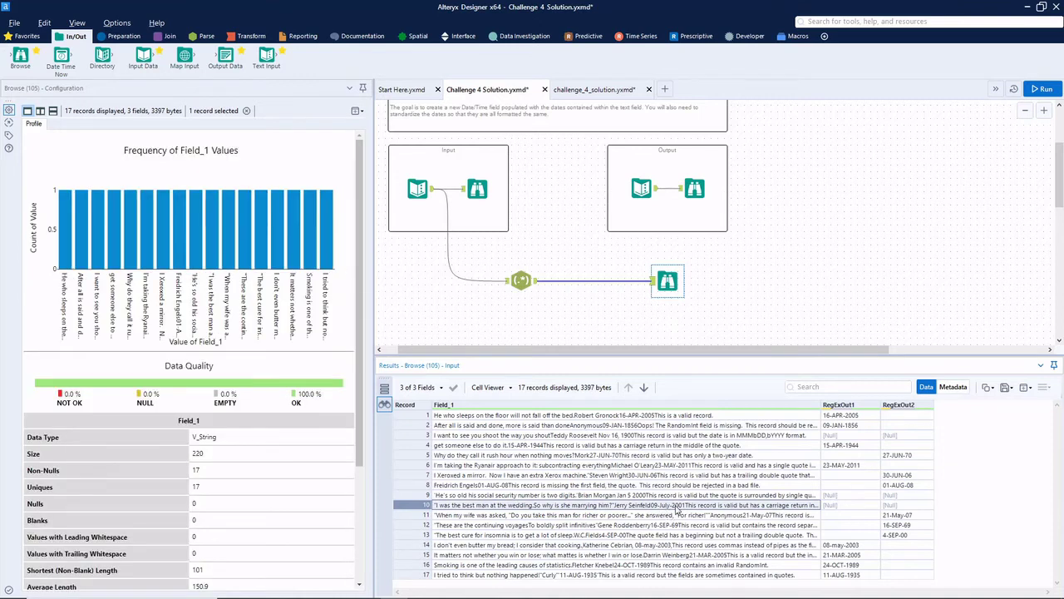
pyautogui.click(520, 279)
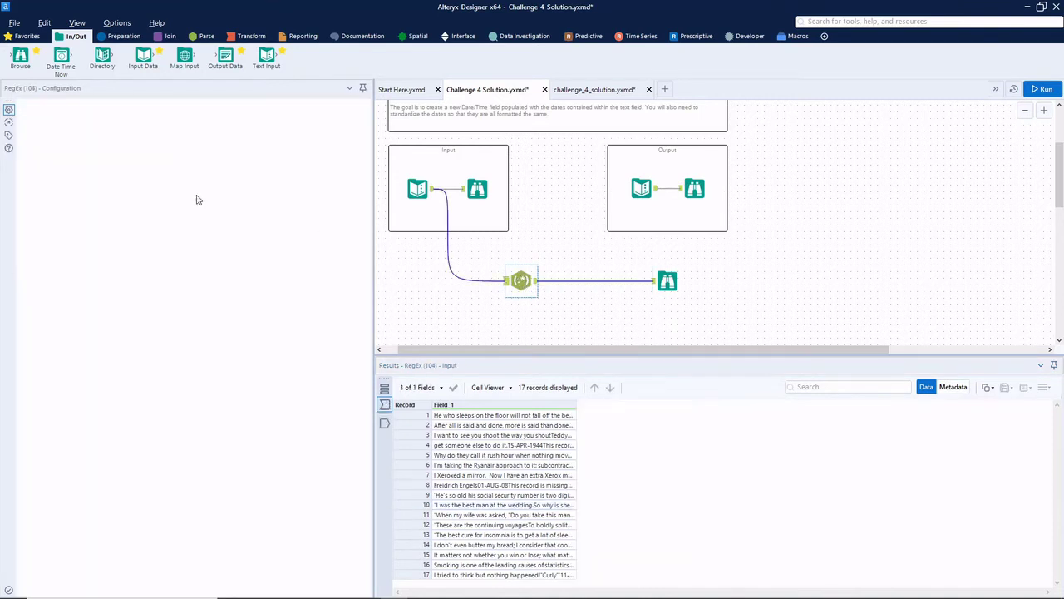
pyautogui.click(150, 216)
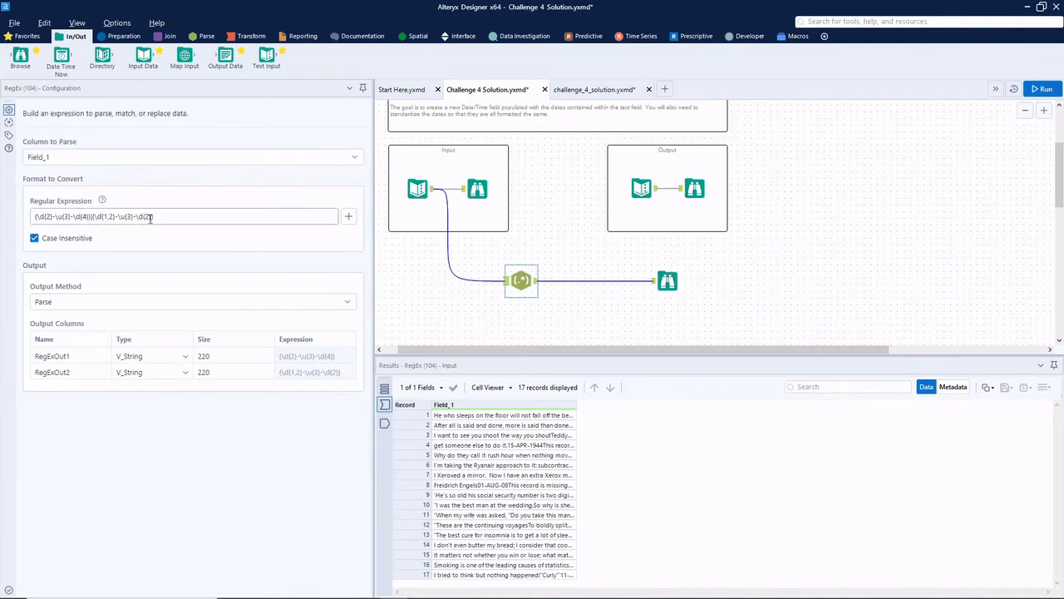
pyautogui.moveTo(91, 216); pyautogui.dragTo(28, 222)
pyautogui.hotkey('ctrl', 'c')
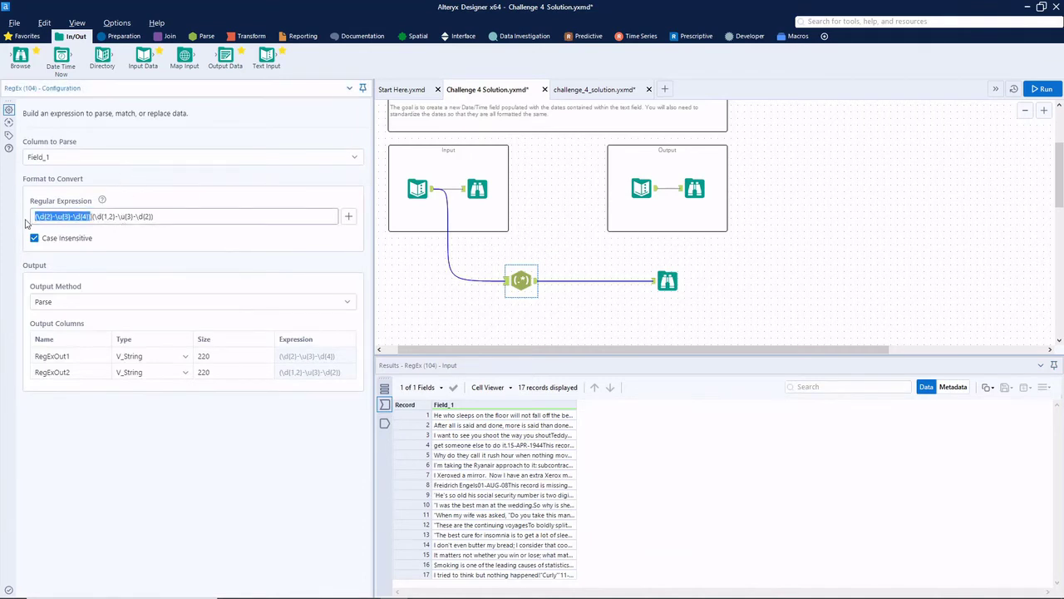
pyautogui.click(173, 217)
pyautogui.write('|')
pyautogui.hotkey('ctrl', 'v')
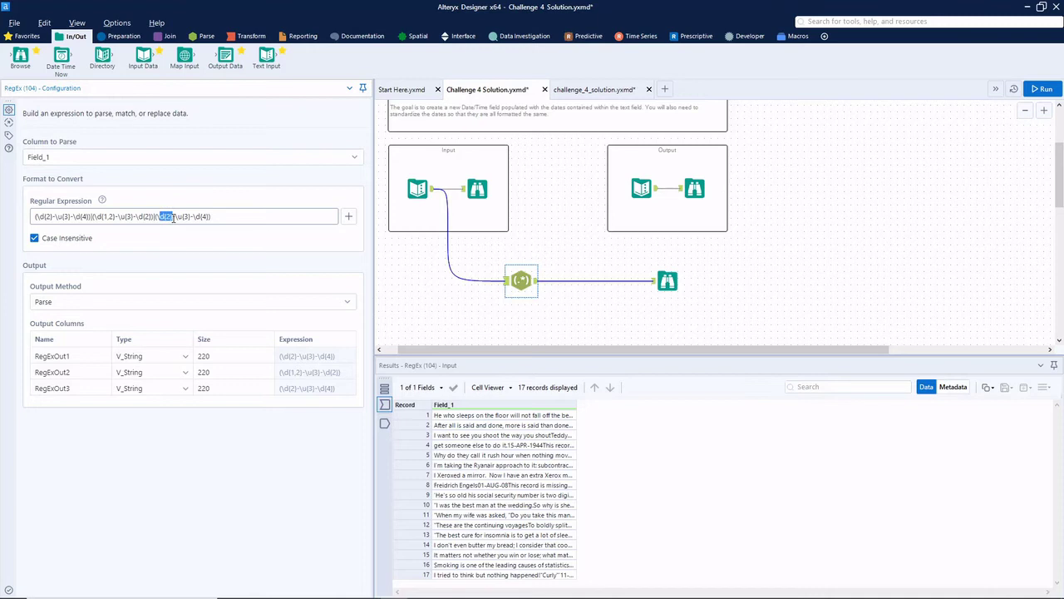
pyautogui.click(173, 217)
pyautogui.write(',')
# Step: Rerun and inspect record 3, whose Nov 16, 1900 date is still not captured
pyautogui.click(1039, 89)
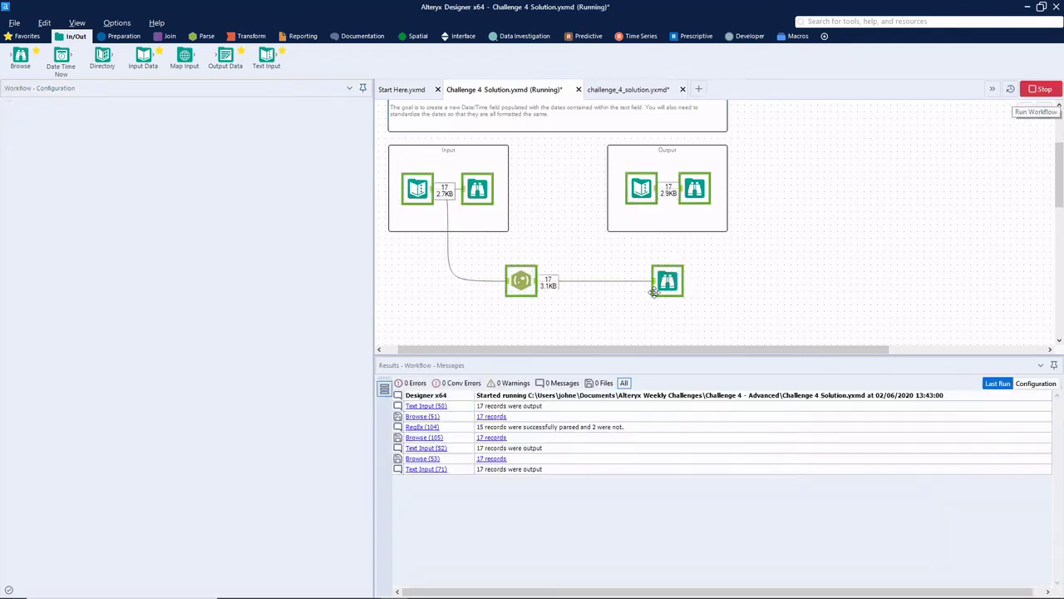
pyautogui.click(668, 283)
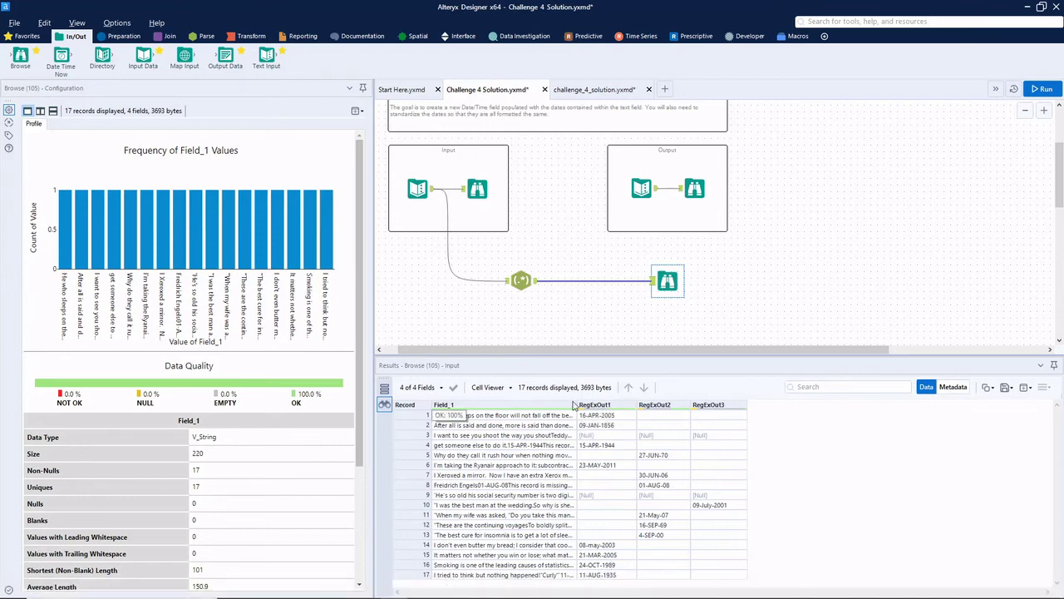
pyautogui.moveTo(586, 405); pyautogui.dragTo(825, 417)
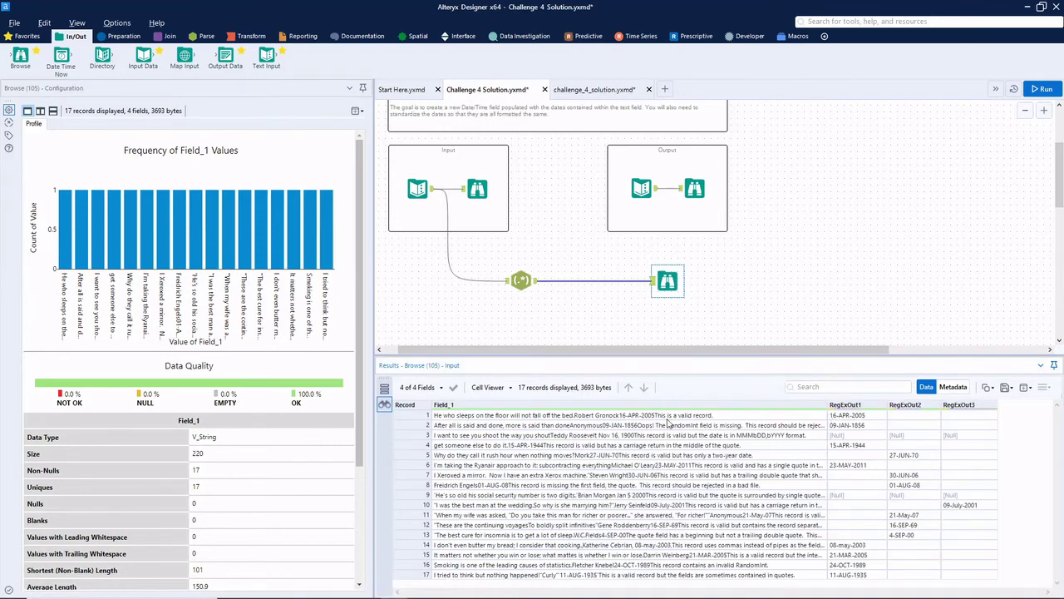
pyautogui.click(620, 435)
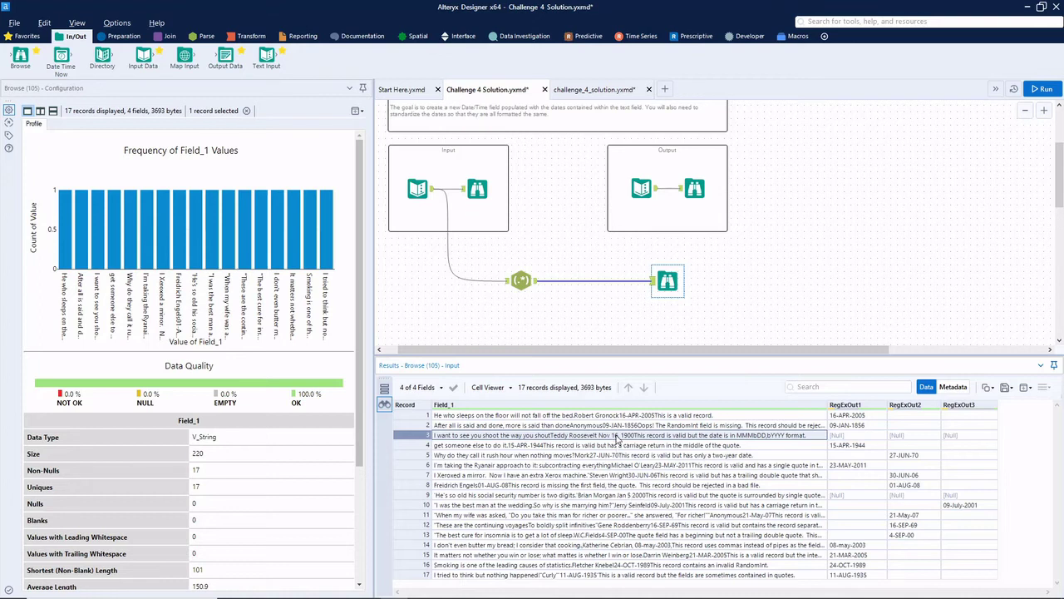
pyautogui.click(522, 280)
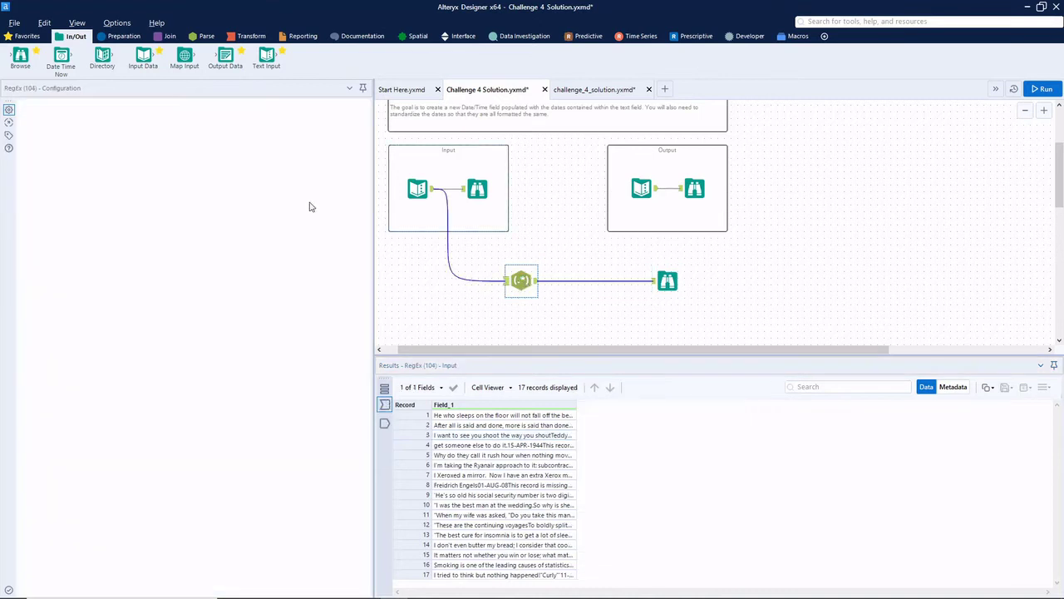
# Step: Append |(\u{3} \d{1,2}.{1,2}\d{2,4}) as a fourth date pattern in the Regular Expression
pyautogui.click(231, 218)
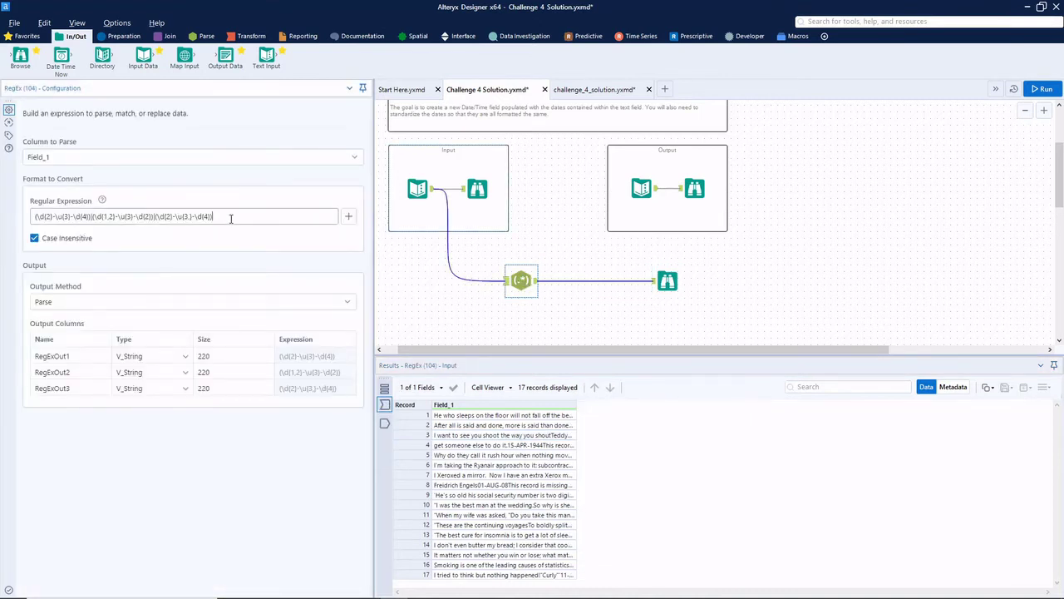
pyautogui.write(')|(\\u{3}')
pyautogui.write('\\d{1,2}')
pyautogui.click(348, 216)
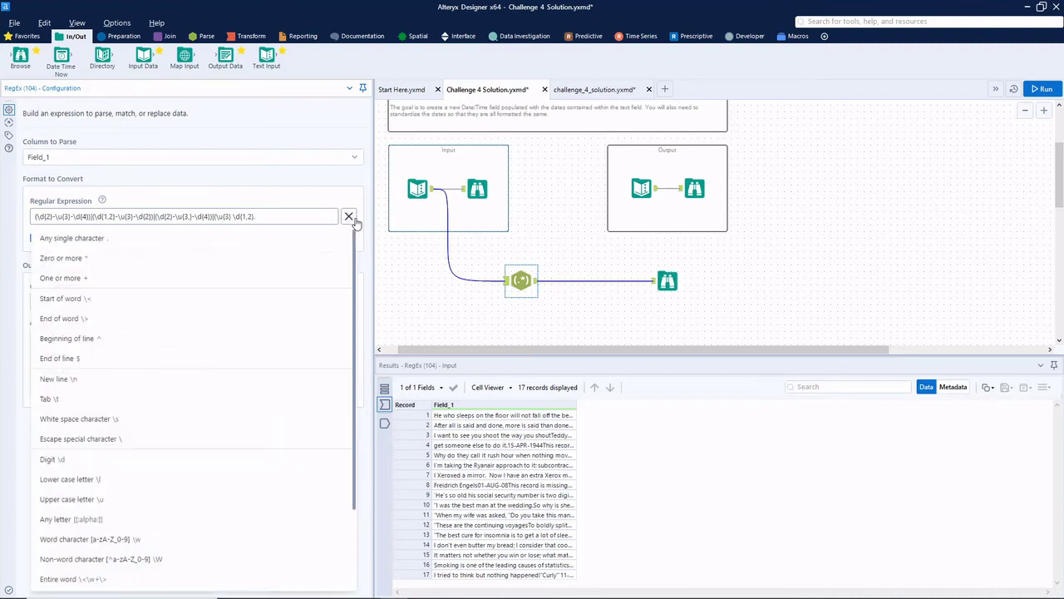
pyautogui.click(97, 242)
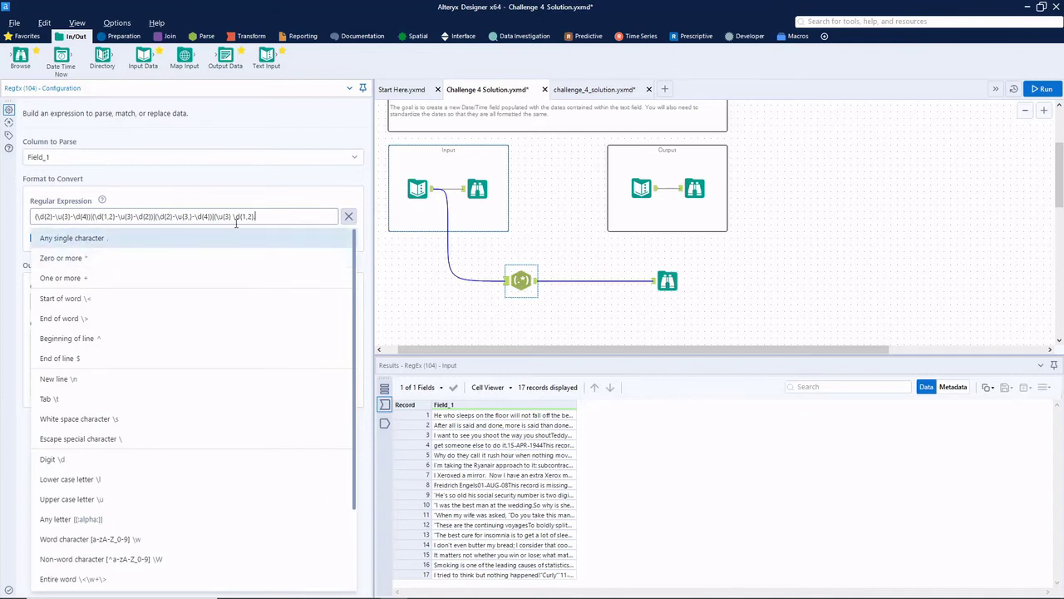
pyautogui.click(270, 221)
pyautogui.write('{1,2')
pyautogui.hotkey('shift', 'Left')
pyautogui.hotkey('shift', 'Left')
pyautogui.hotkey('shift', 'Left')
pyautogui.hotkey('shift', 'Left')
pyautogui.click(270, 219)
pyautogui.click(348, 216)
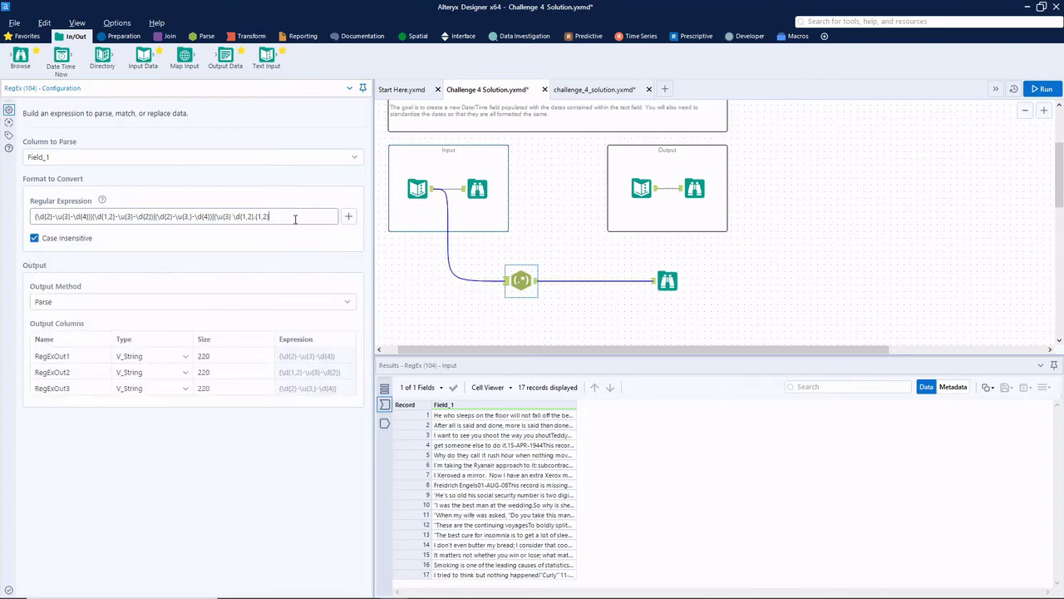
pyautogui.write('\\d{2,4}')
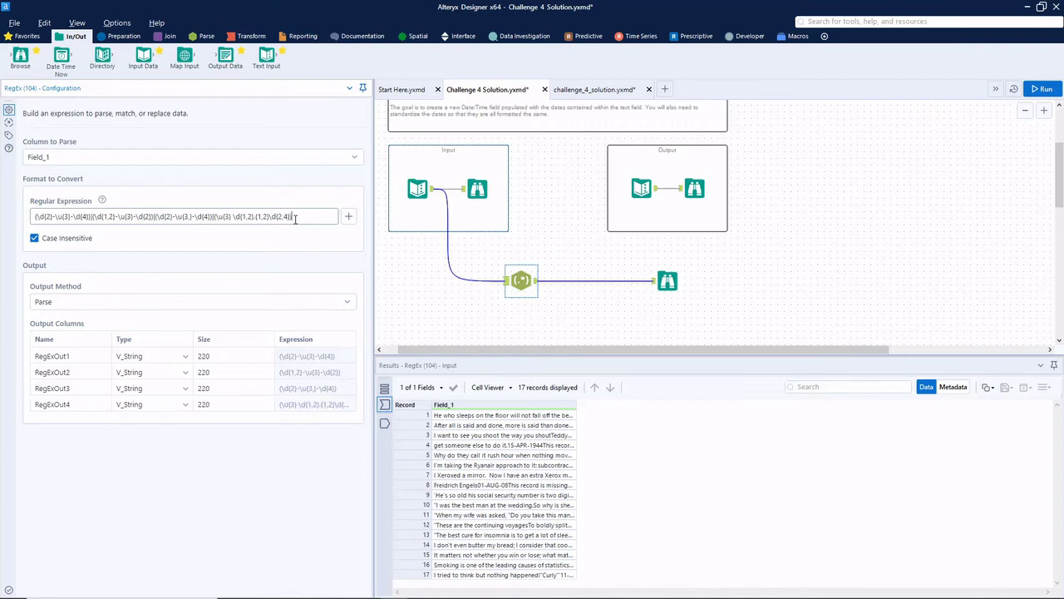
pyautogui.click(725, 305)
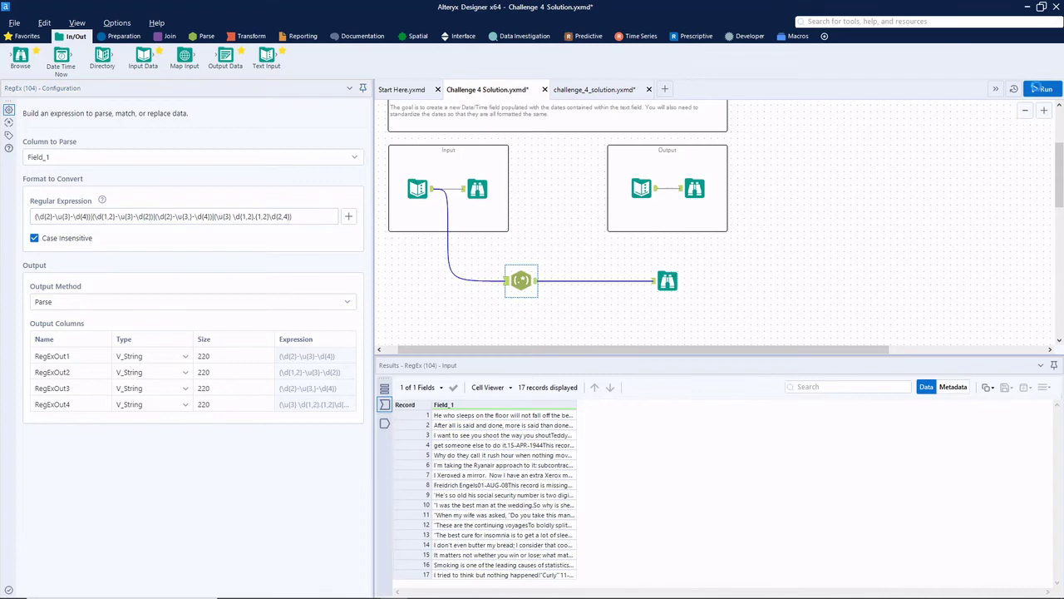
# Step: Run and confirm RegExOut4 captures Nov 16, 1900 and Jan 5 2000 in Browse
pyautogui.hotkey('ctrl', 'r')
pyautogui.click(668, 284)
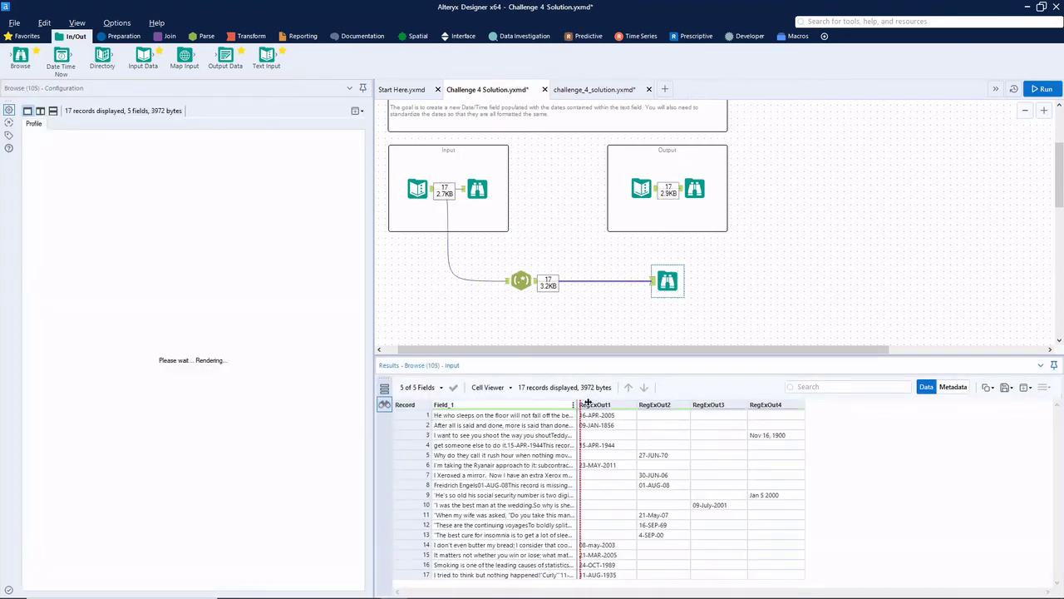
pyautogui.moveTo(577, 404); pyautogui.dragTo(665, 405)
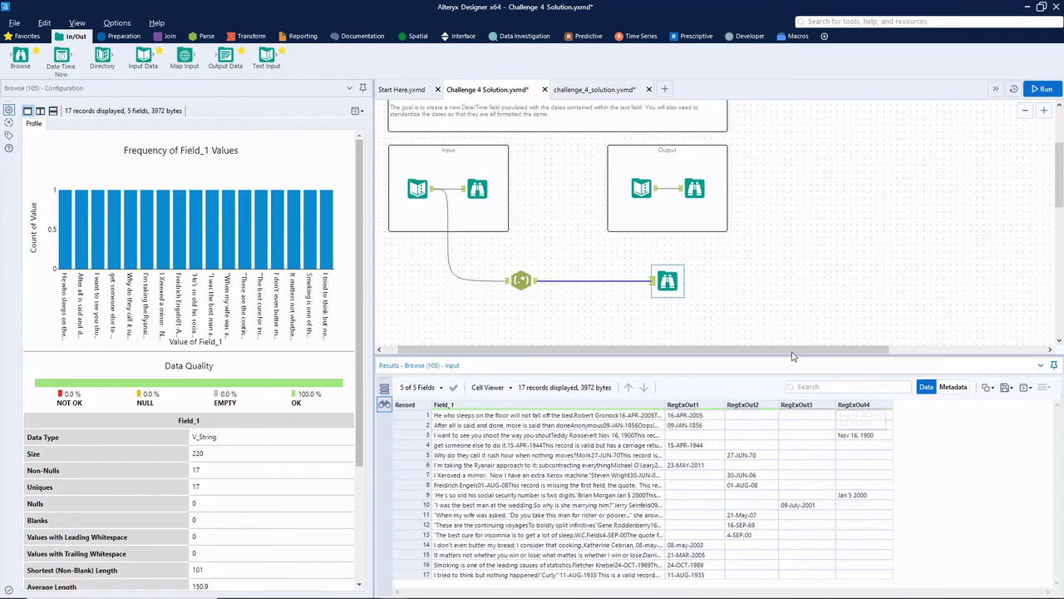
# Step: Insert a Formula between RegEx and Browse that adds a Date-type column named Date
pyautogui.click(125, 36)
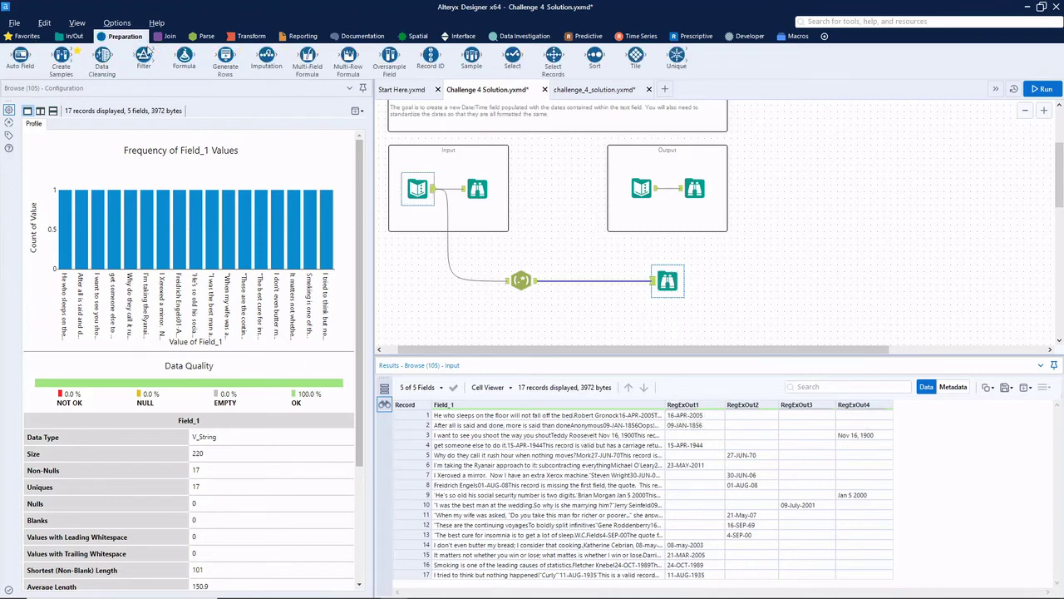
pyautogui.moveTo(184, 57); pyautogui.dragTo(592, 281)
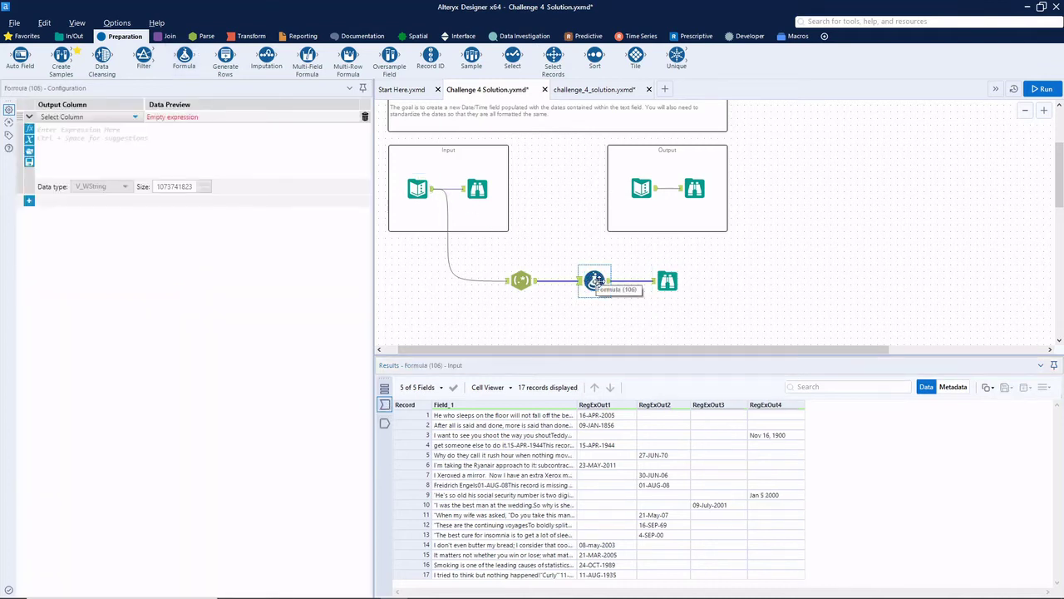
pyautogui.click(100, 121)
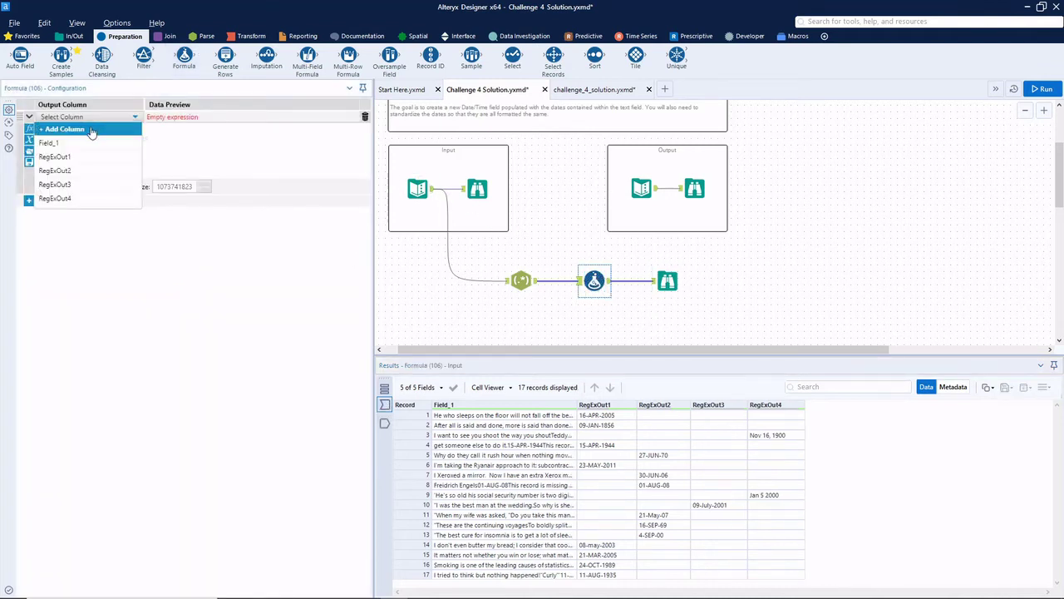
pyautogui.click(91, 128)
pyautogui.write('Date')
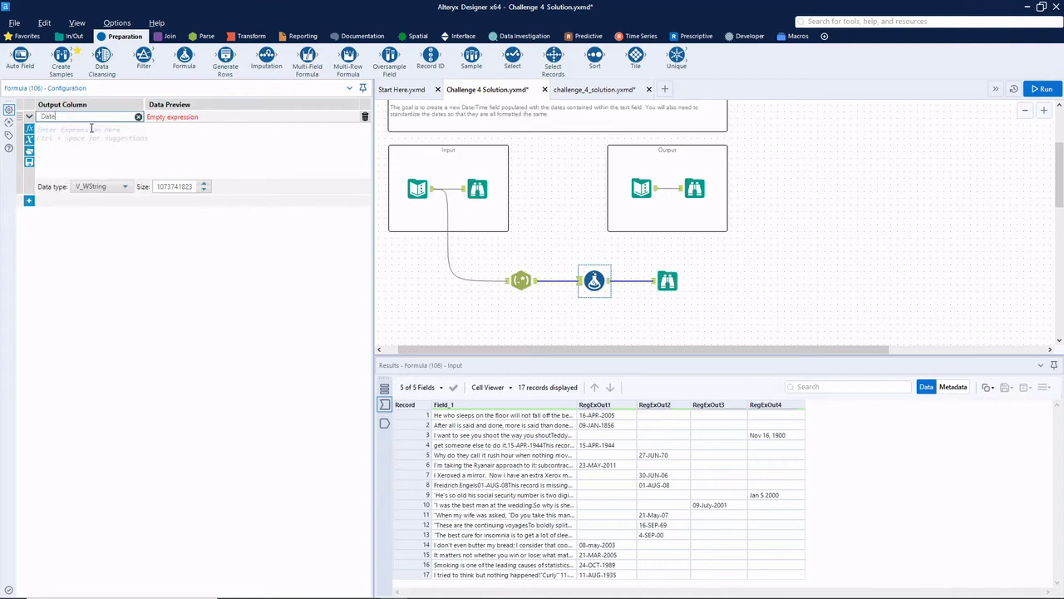
pyautogui.click(115, 187)
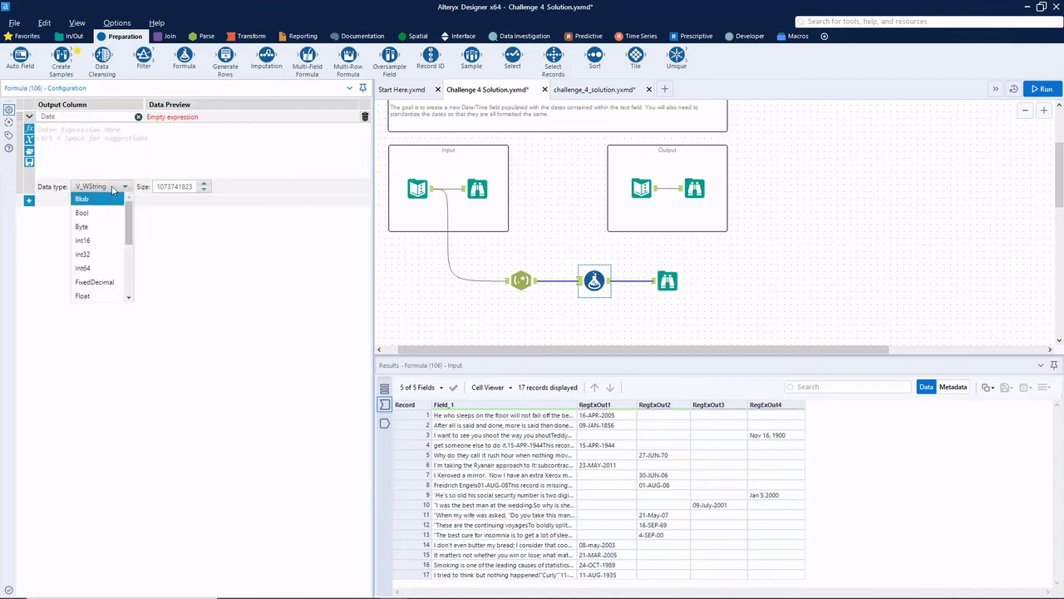
pyautogui.scroll(-3, 104, 232)
pyautogui.click(98, 254)
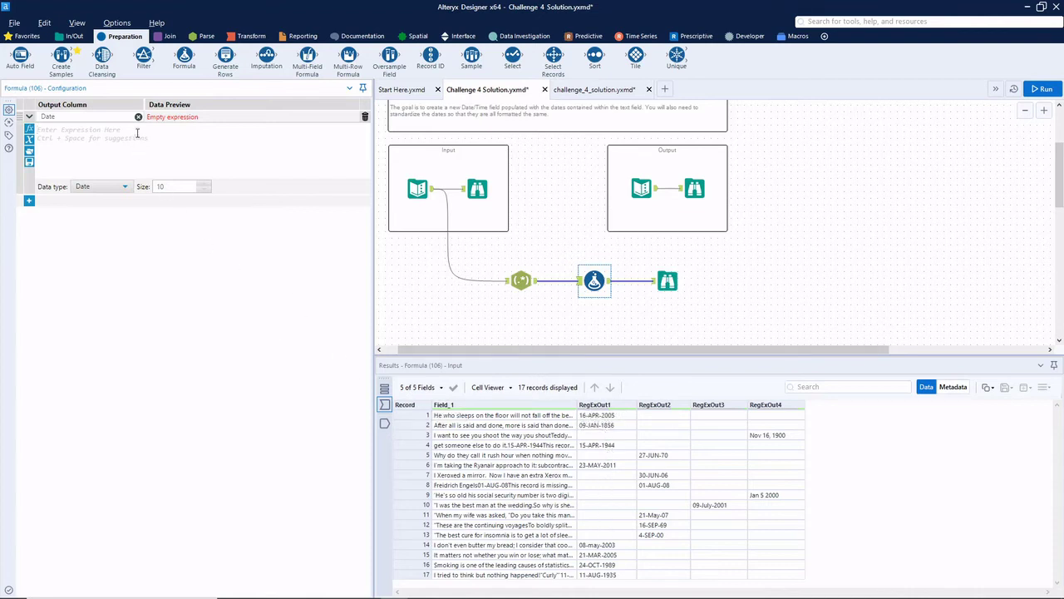
# Step: Start the Date expression with if !IsEmpty([RegExOut1]) then DateTimeParse
pyautogui.write('if ')
pyautogui.write('no')
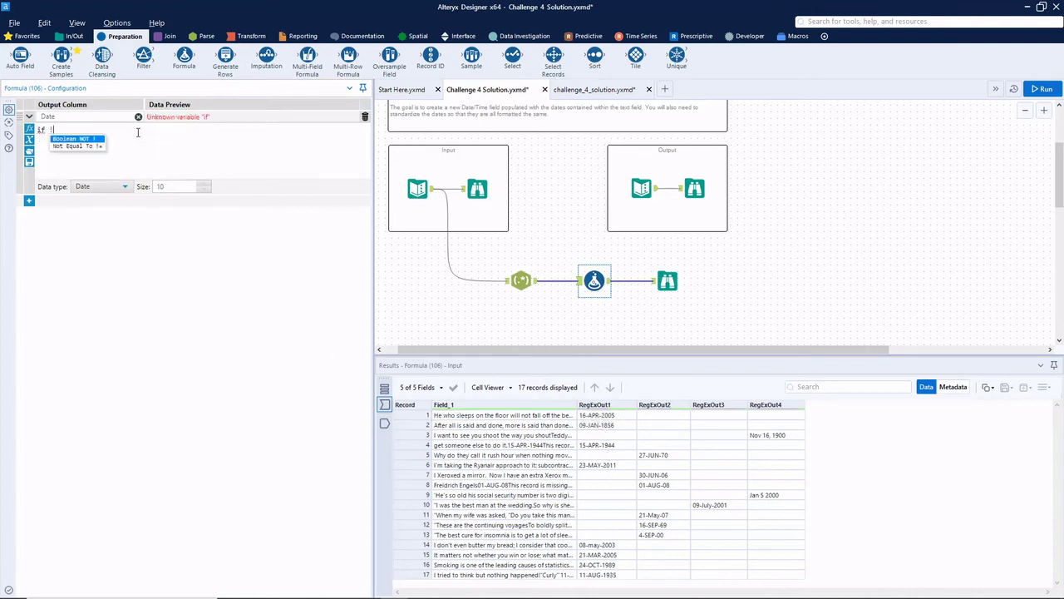
pyautogui.press('BackSpace')
pyautogui.press('BackSpace')
pyautogui.write('!IsEmpty(v)')
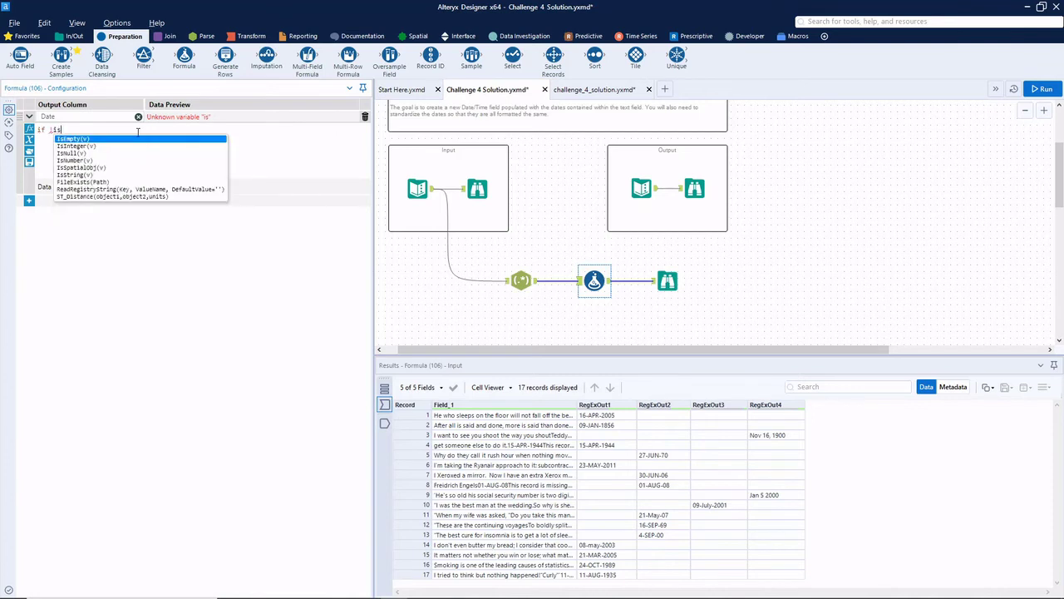
pyautogui.press('Left')
pyautogui.press('Left')
pyautogui.press('Left')
pyautogui.press('Left')
pyautogui.press('Left')
pyautogui.press('Left')
pyautogui.press('Left')
pyautogui.press('Left')
pyautogui.press('Left')
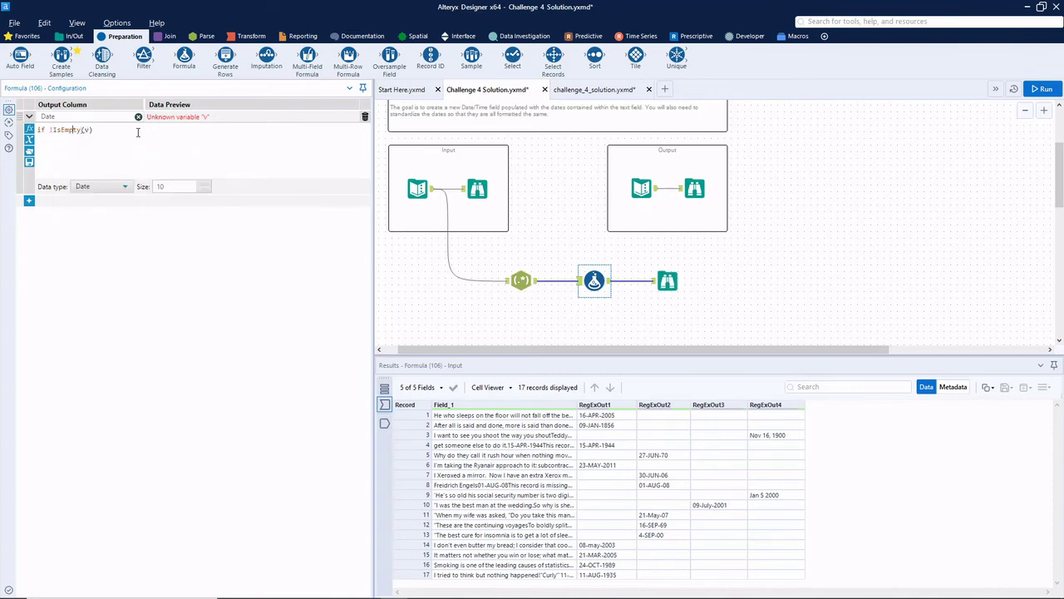
pyautogui.hotkey('shift', 'Left')
pyautogui.write('(')
pyautogui.press('BackSpace')
pyautogui.press('BackSpace')
pyautogui.write('[')
pyautogui.press('Return')
pyautogui.write(')')
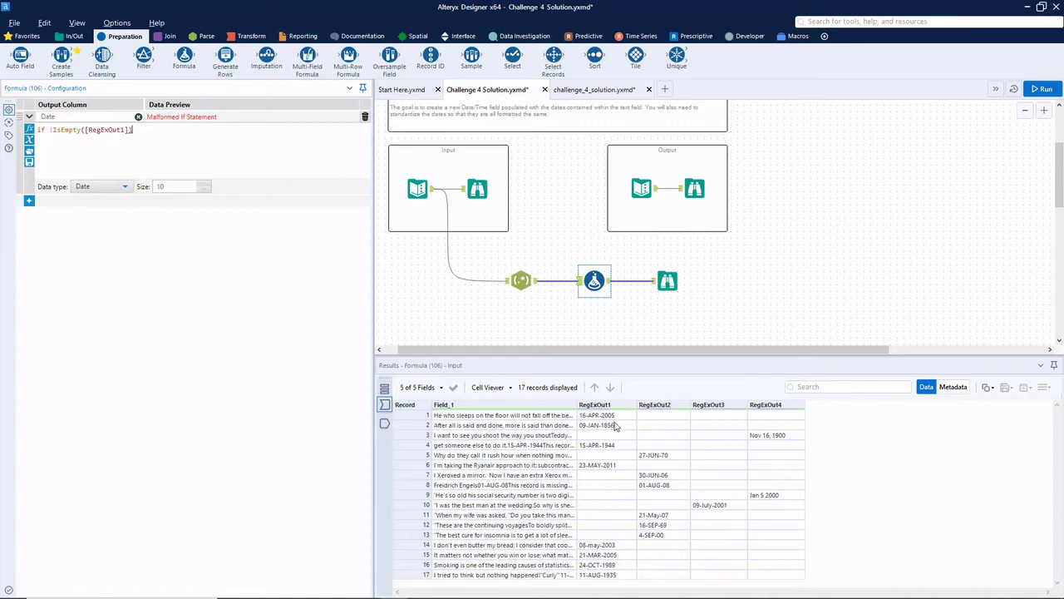
pyautogui.moveTo(611, 421)
pyautogui.write('then datetimep')
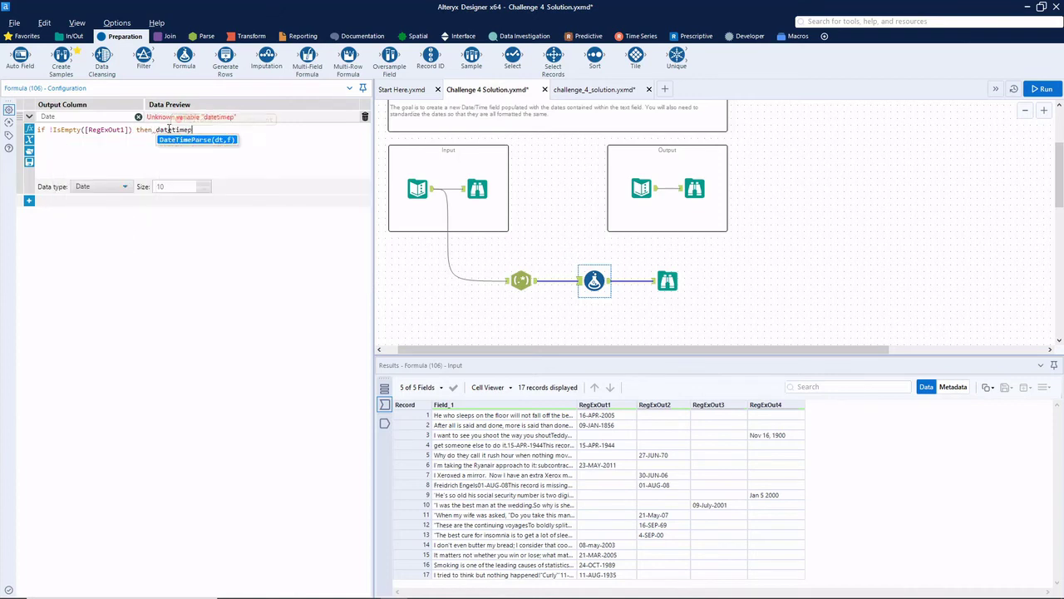
# Step: Complete the expression as DateTimeParse([RegExOut1],"%d-%b-%Y") else null() endif
pyautogui.press('Return')
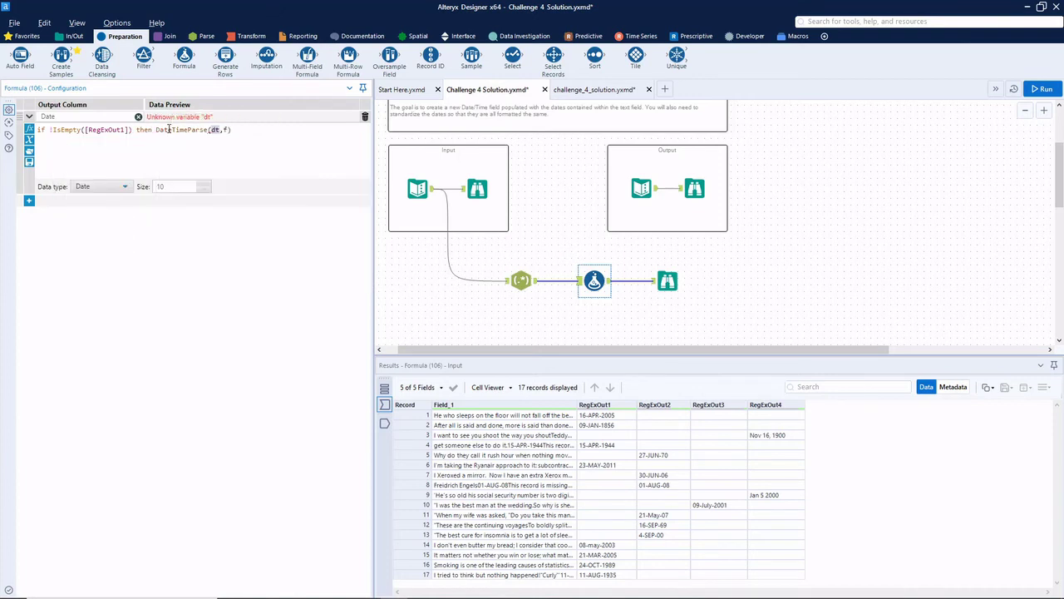
pyautogui.write('[reg')
pyautogui.press('Return')
pyautogui.press('BackSpace')
pyautogui.write('""')
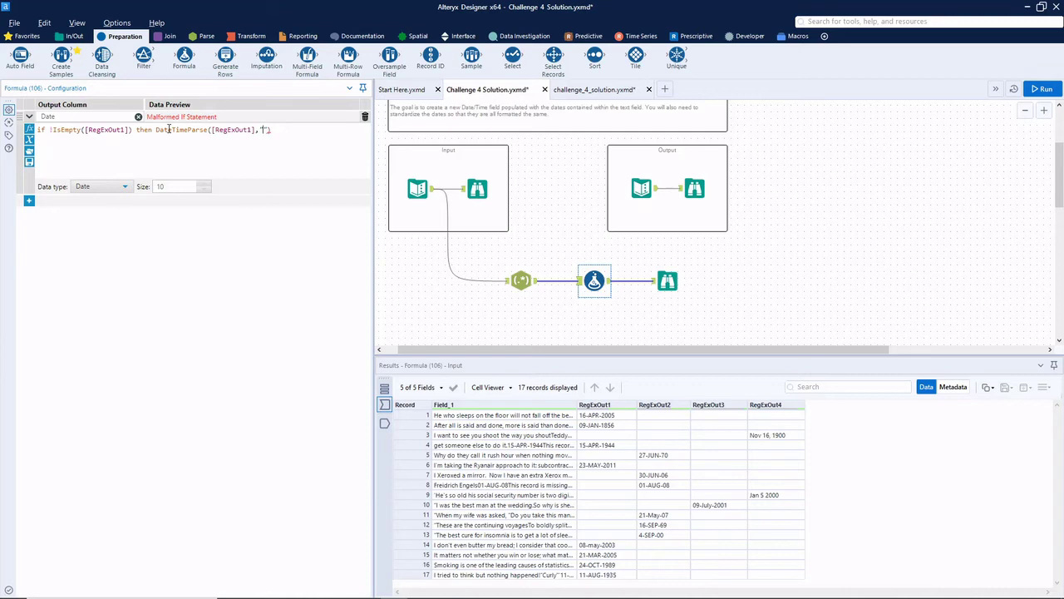
pyautogui.write('%d-%b-%Y')
pyautogui.press('Return')
pyautogui.write('else null()')
pyautogui.press('Return')
pyautogui.write('endif')
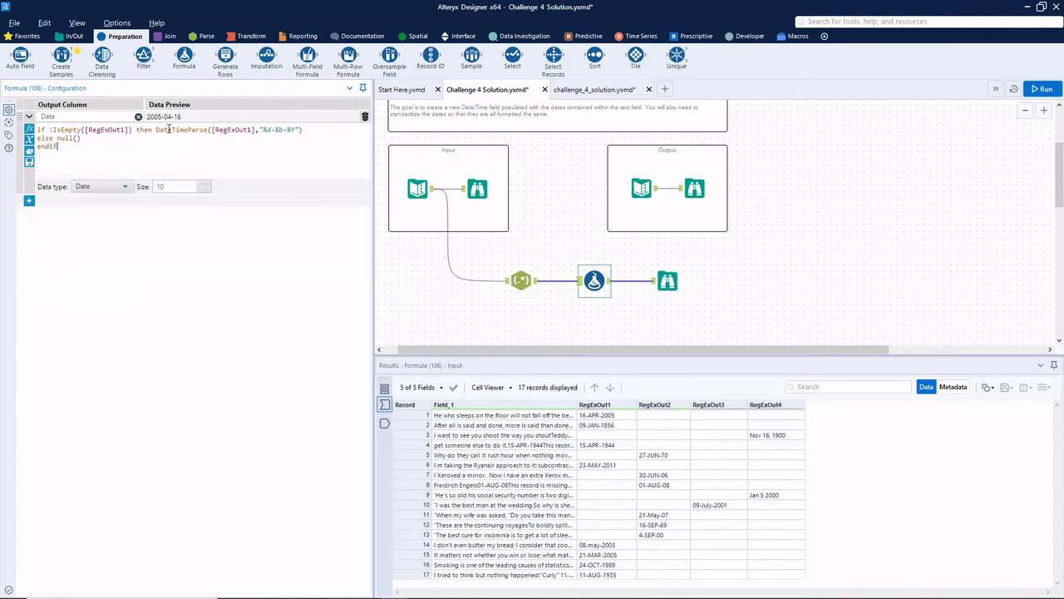
# Step: Run the workflow, check the new Date values in Browse, and reselect the Formula
pyautogui.click(1040, 90)
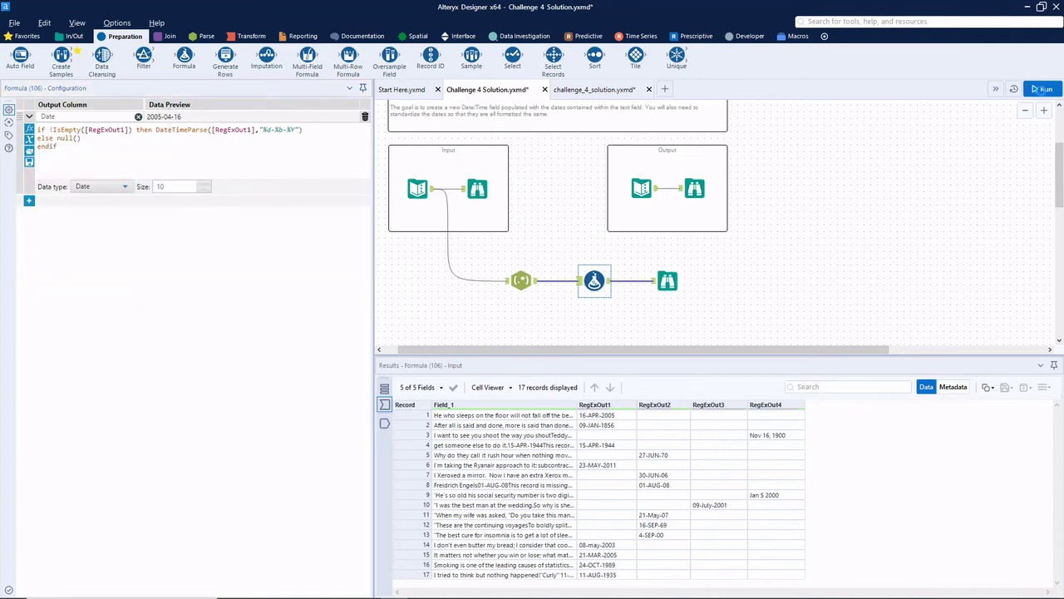
pyautogui.click(669, 284)
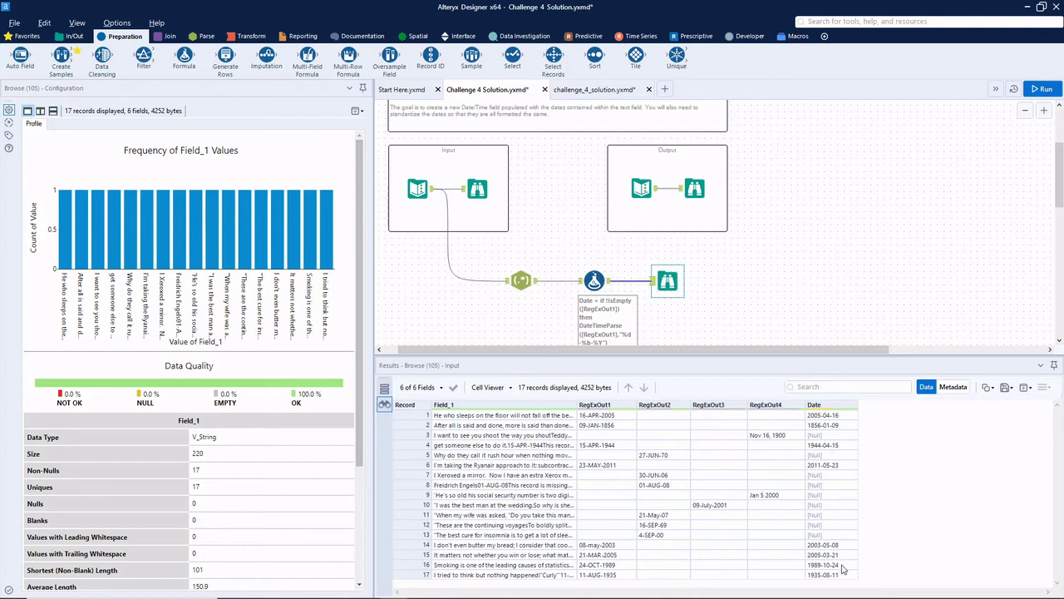
pyautogui.click(593, 281)
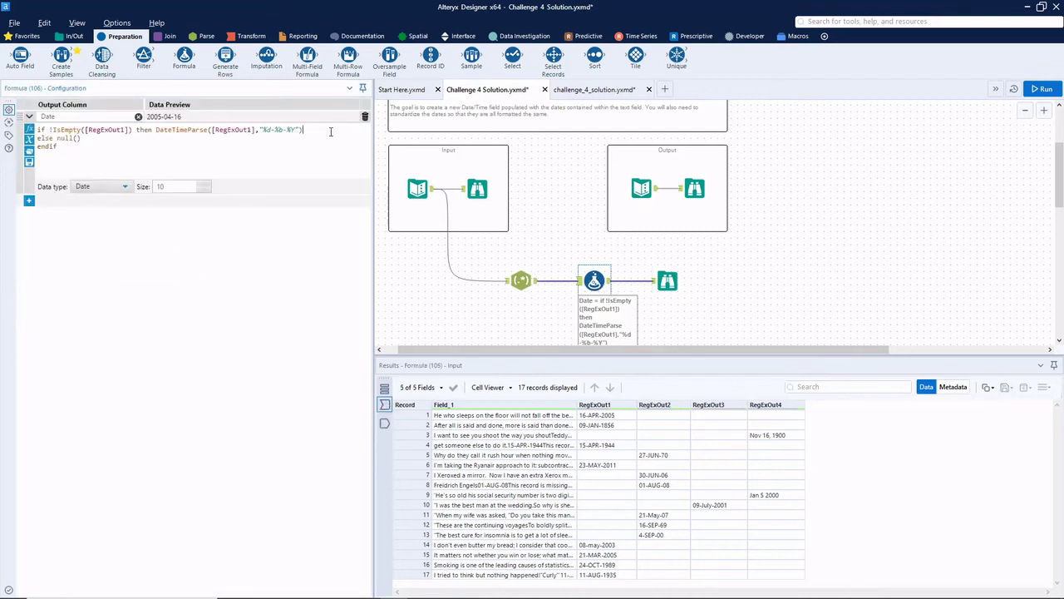
# Step: Add elseif !IsEmpty([RegExOut2]) then DateTimeParse([RegExOut2],"%d-%b-%y") to the formula
pyautogui.press('Return')
pyautogui.write('elseif ')
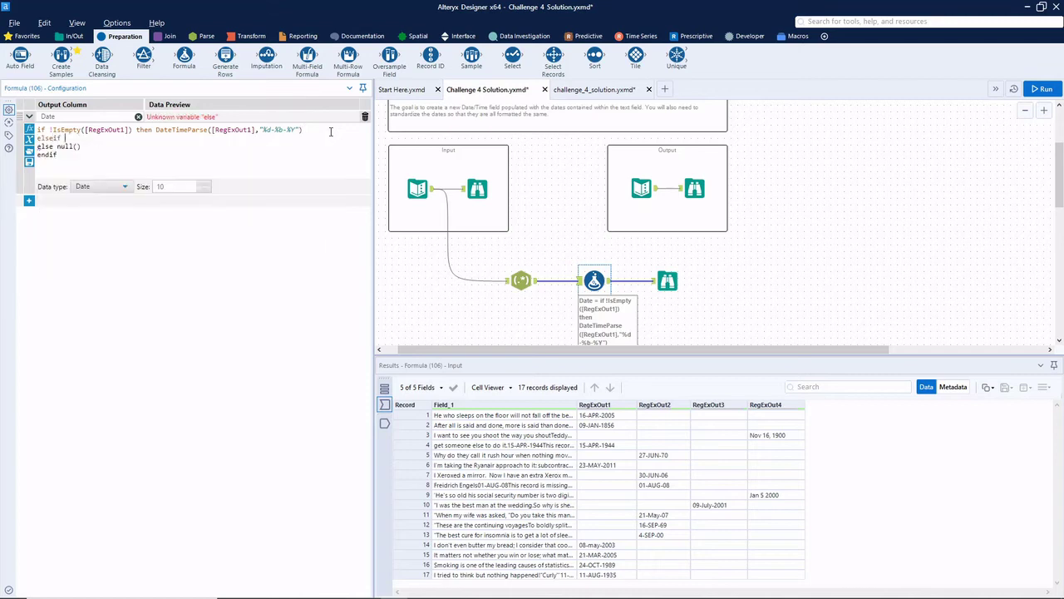
pyautogui.write('!IsE')
pyautogui.press('Return')
pyautogui.press('BackSpace')
pyautogui.write('[RegExOut2]')
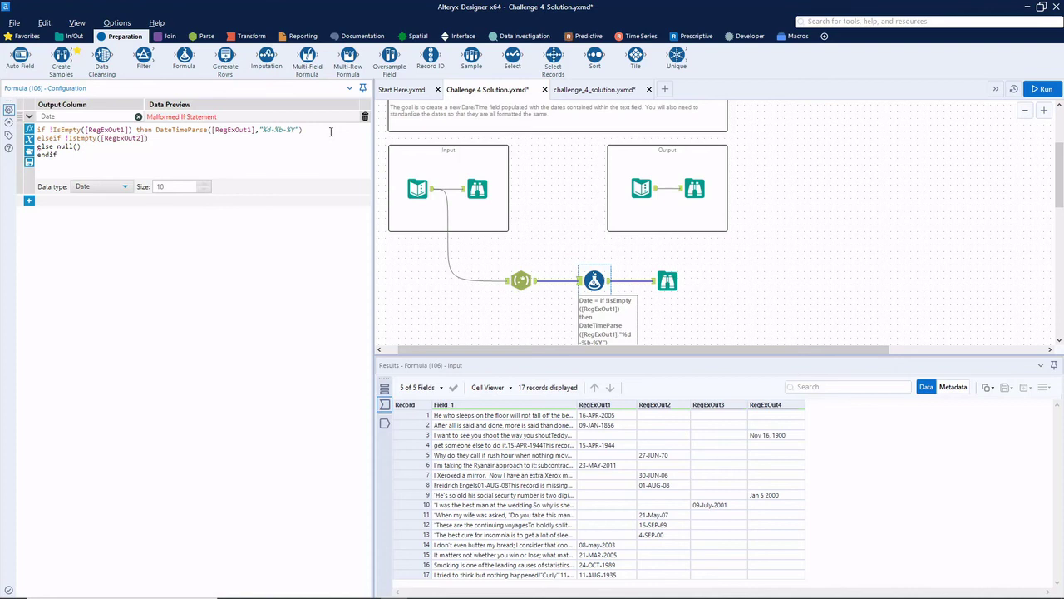
pyautogui.write(' then datet')
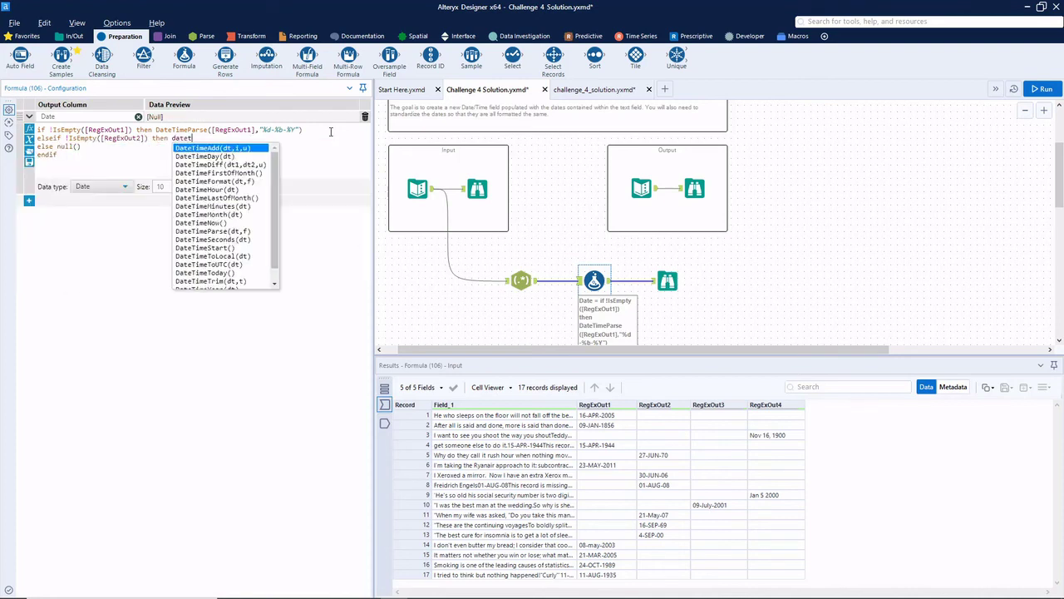
pyautogui.write('imep')
pyautogui.press('Return')
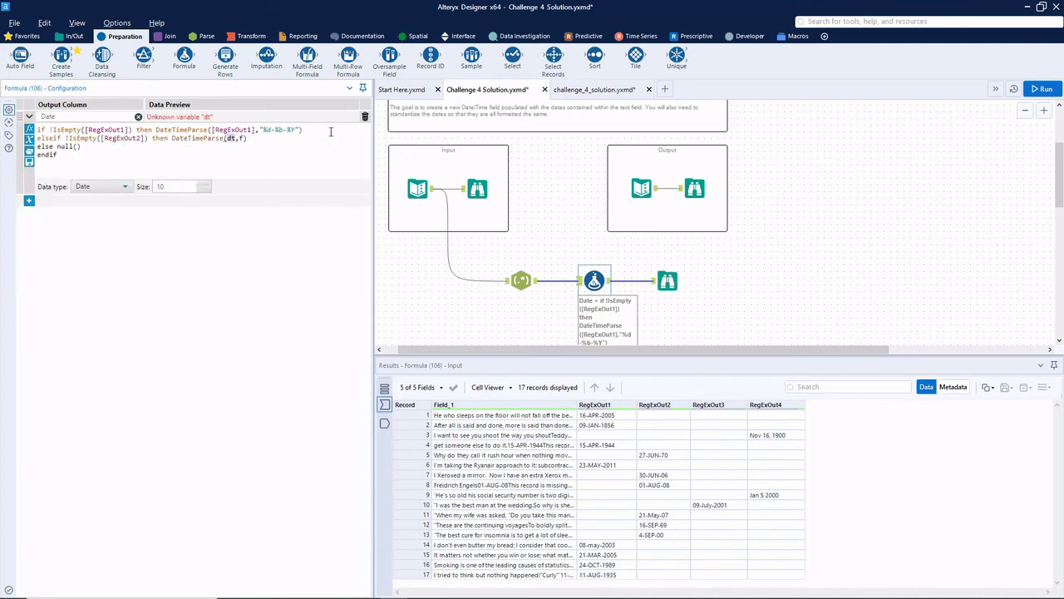
pyautogui.write('[reg')
pyautogui.press('Return')
pyautogui.write('"')
pyautogui.press('Escape')
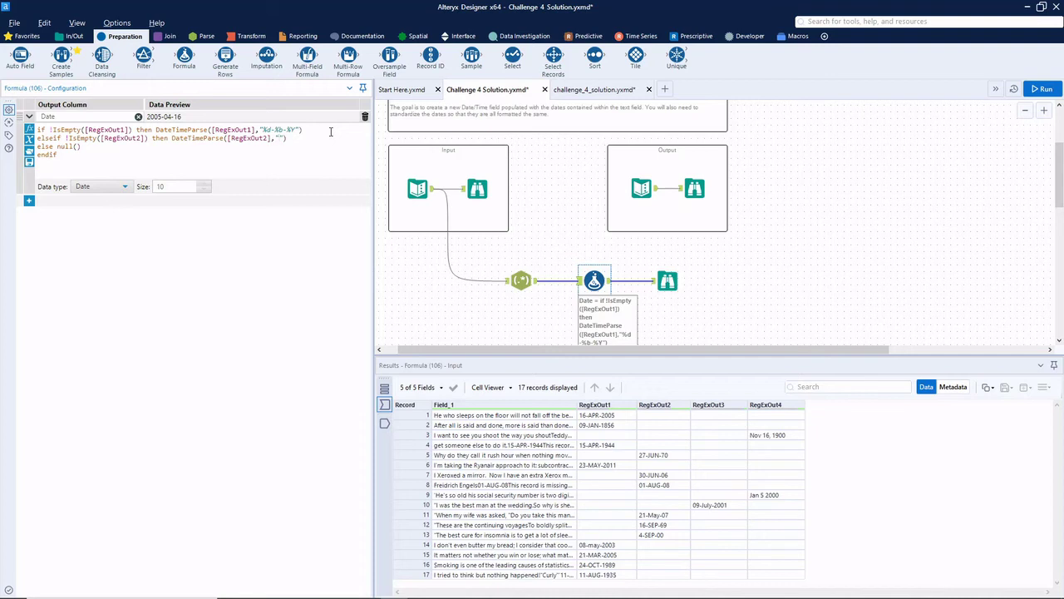
pyautogui.write('%d-%b-')
pyautogui.write('%y')
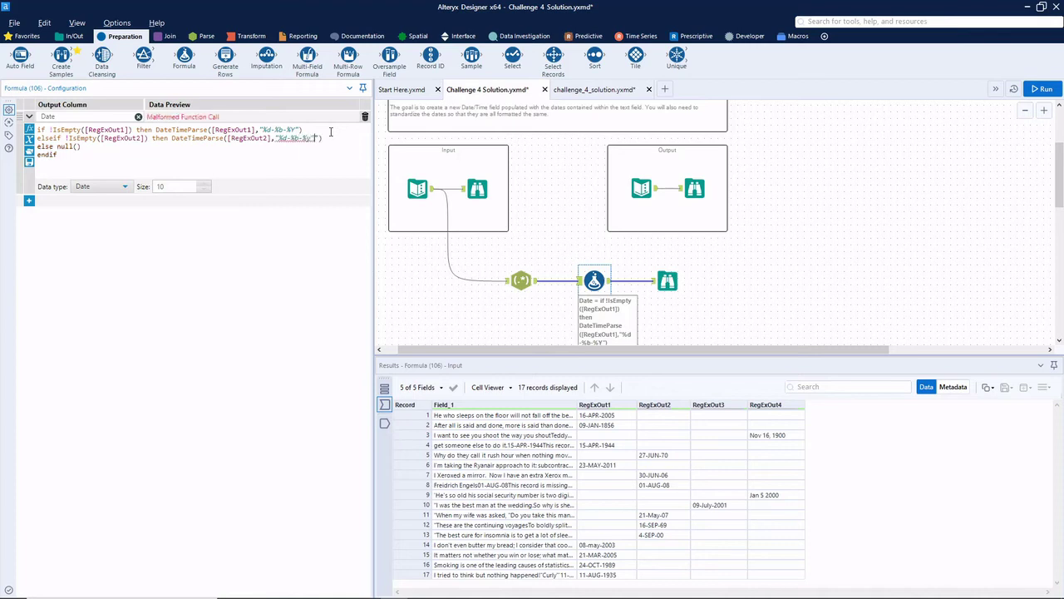
pyautogui.press('Delete')
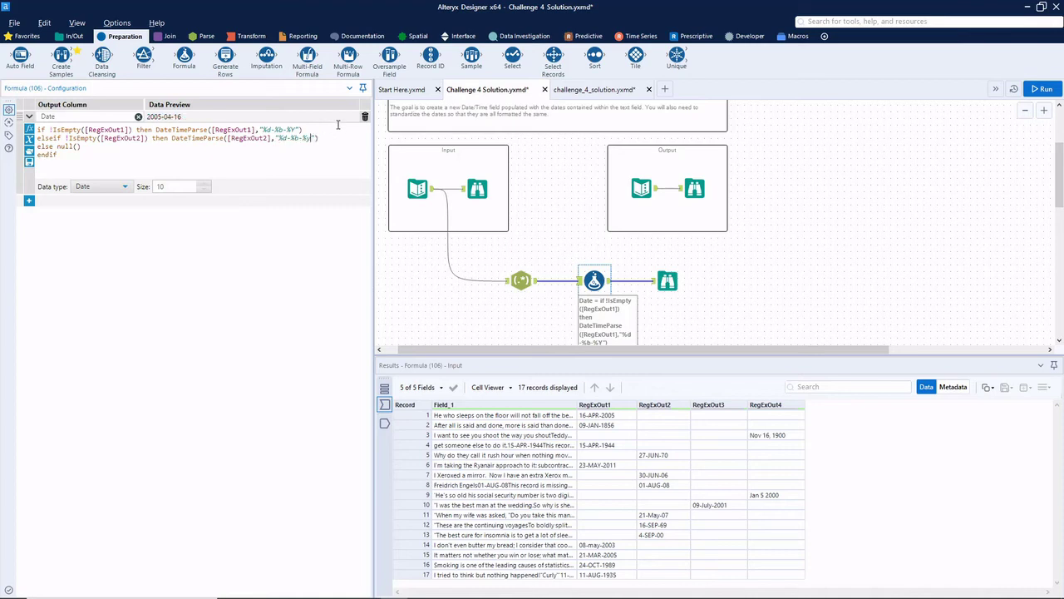
# Step: Run the workflow and verify record 7's 30-JUN-06 parses to 2006-06-30
pyautogui.click(898, 273)
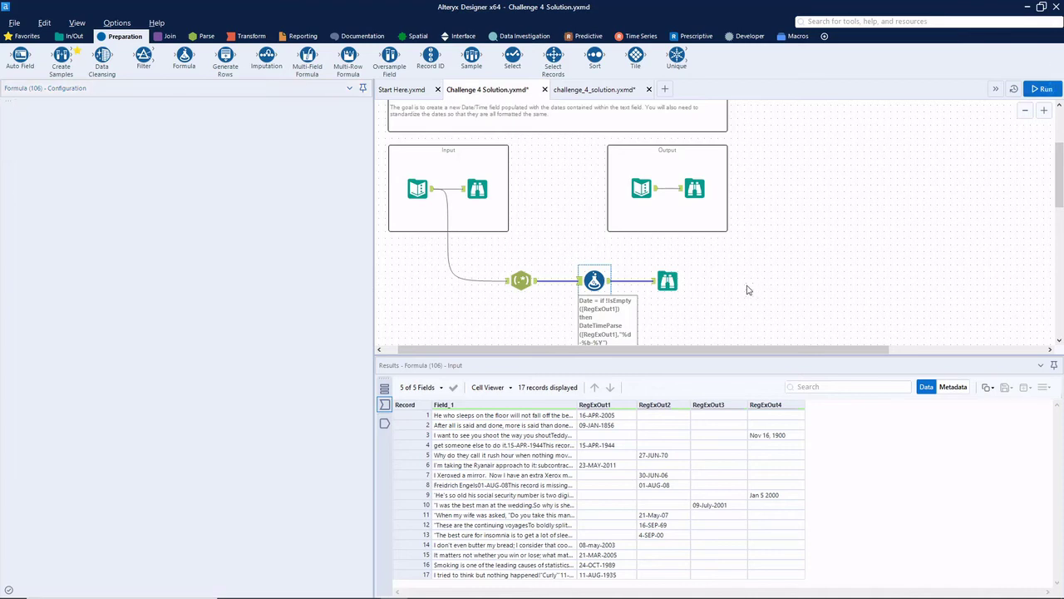
pyautogui.hotkey('ctrl', 'r')
pyautogui.click(667, 281)
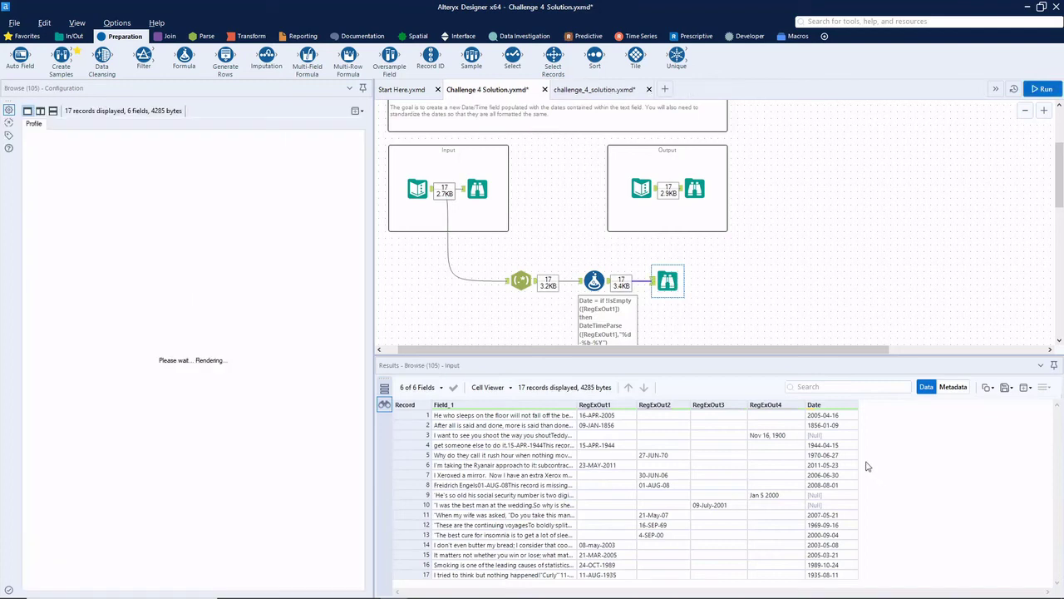
pyautogui.click(663, 456)
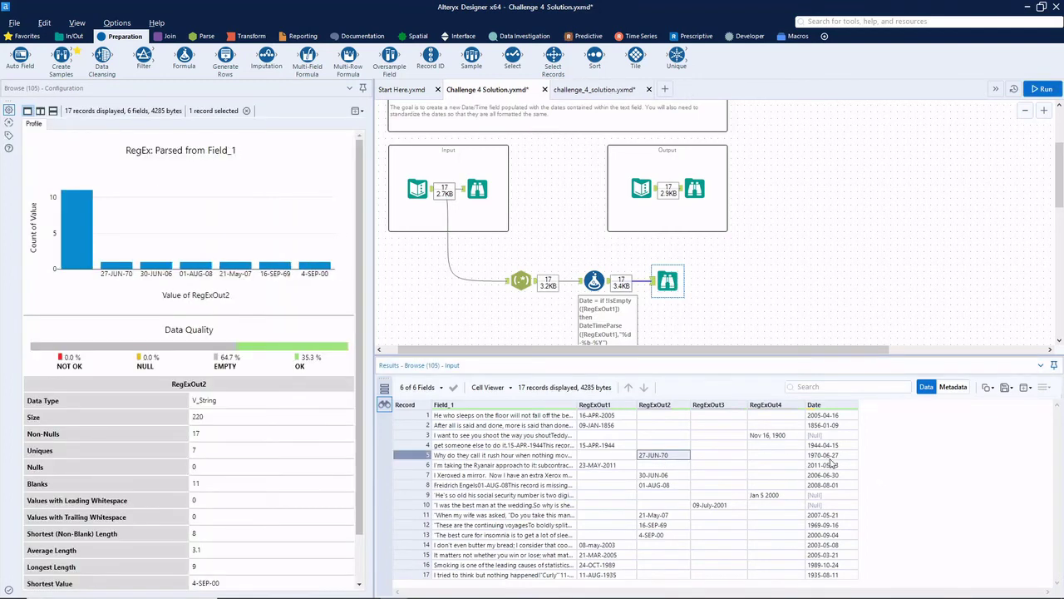
pyautogui.click(654, 476)
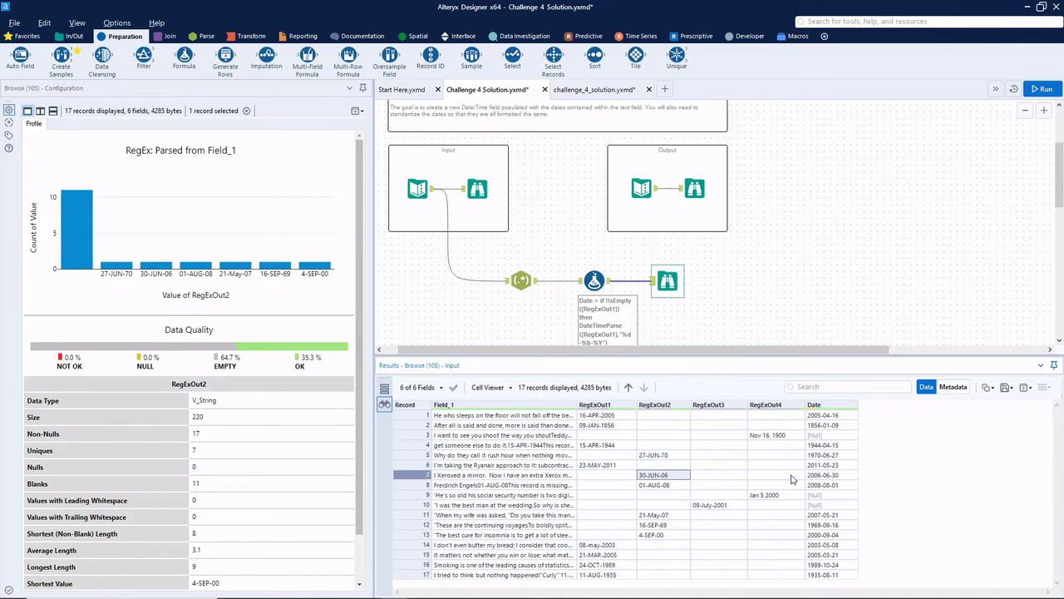
pyautogui.click(824, 478)
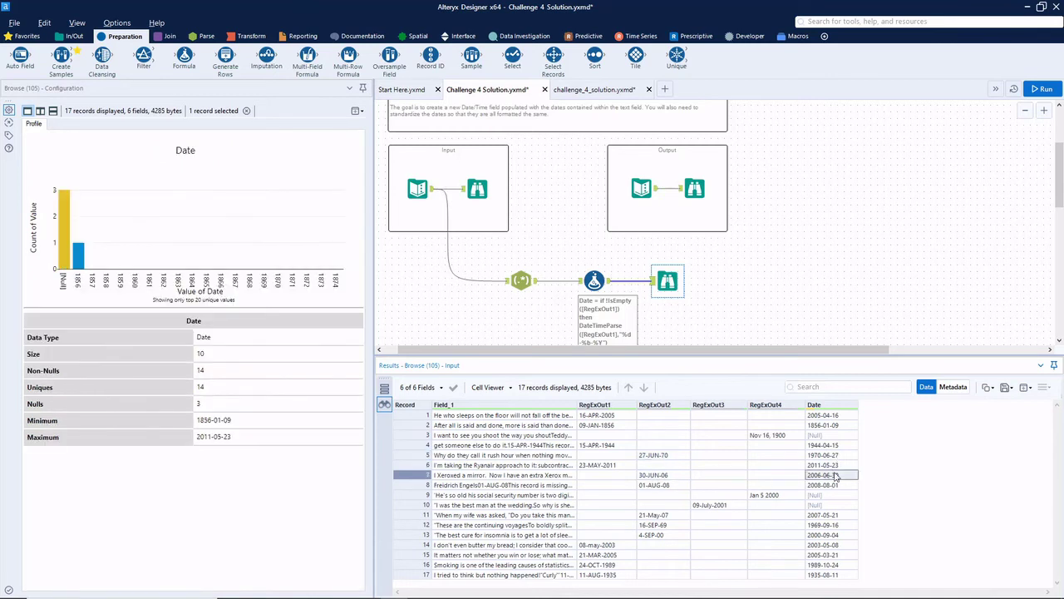
pyautogui.click(597, 287)
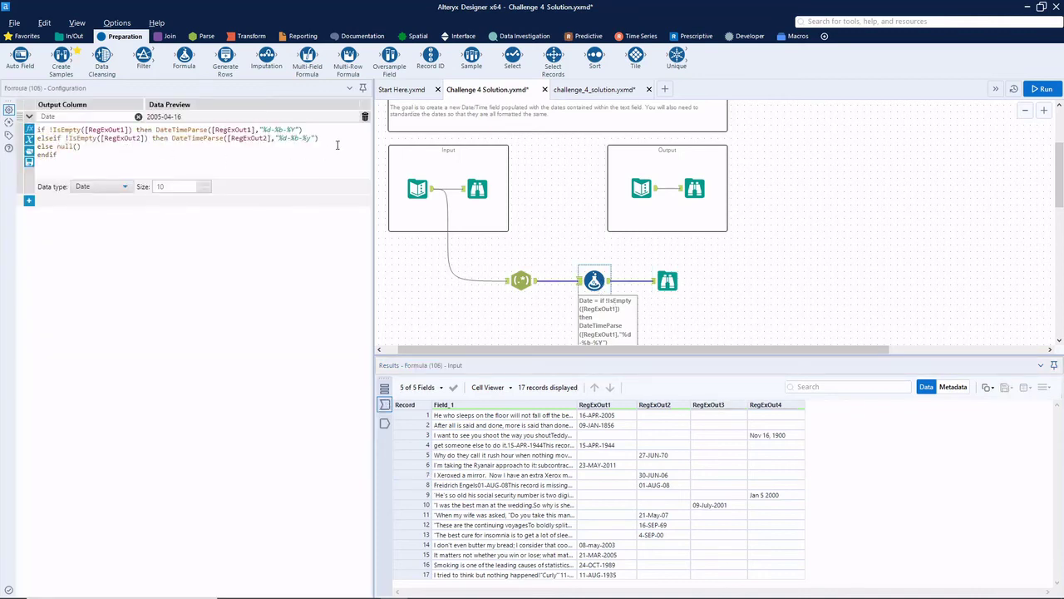
# Step: Add elseif !IsEmpty([RegExOut3]) then DateTimeParse([RegExOut3],"%d-%B-%Y") to the formula
pyautogui.press('Return')
pyautogui.write('elsei')
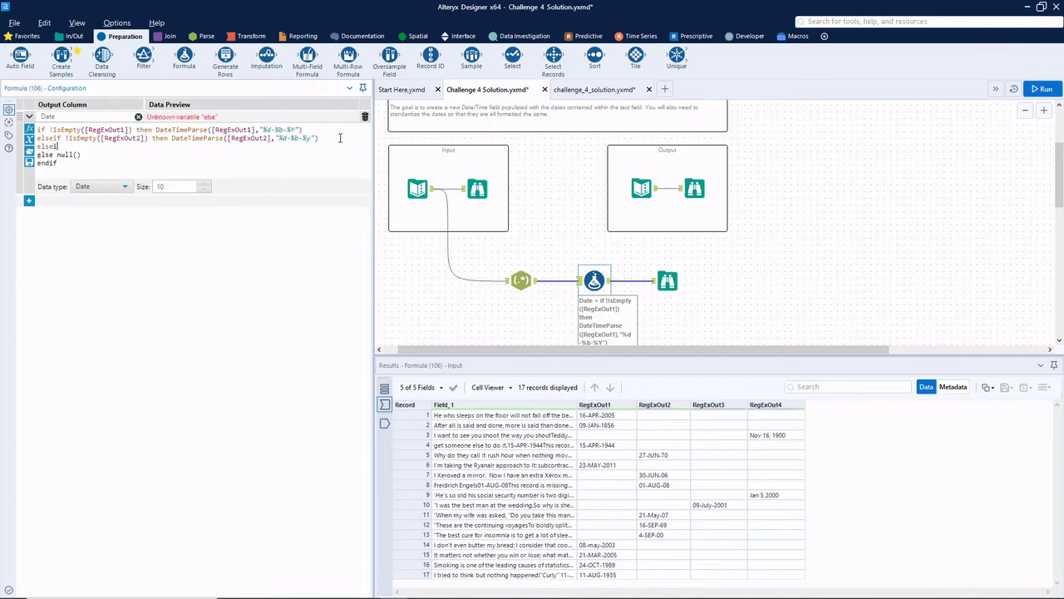
pyautogui.write('f !IsEmpty([')
pyautogui.press('Down')
pyautogui.press('Down')
pyautogui.press('Down')
pyautogui.press('Return')
pyautogui.write(')')
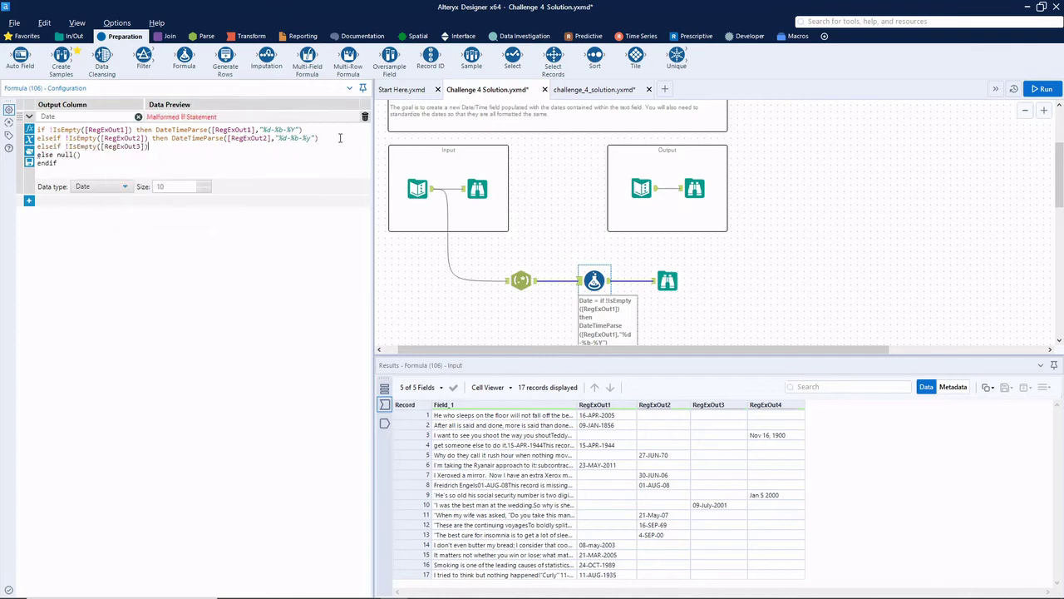
pyautogui.write(' then datetimep')
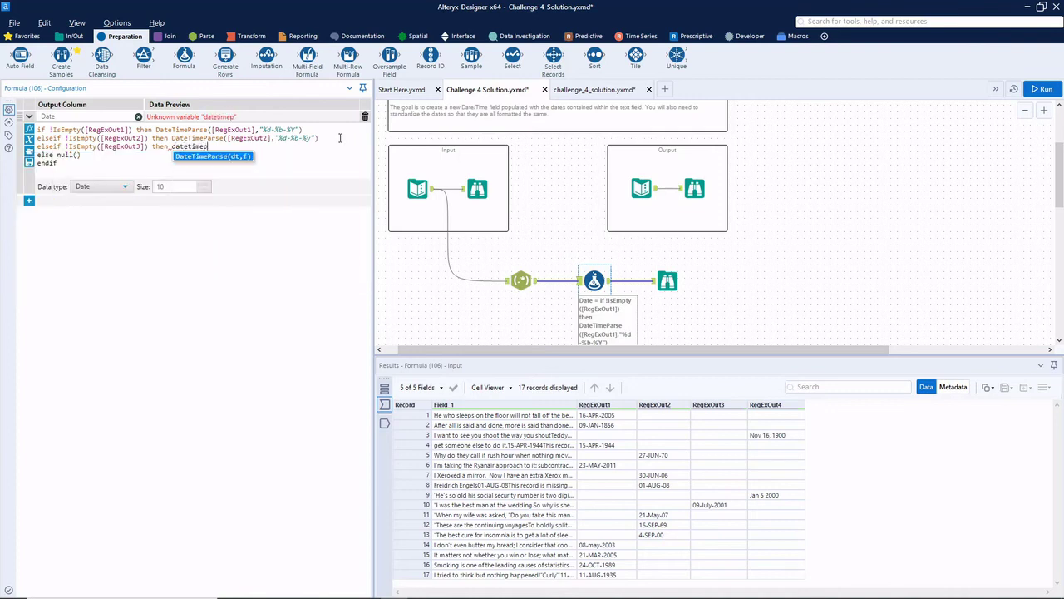
pyautogui.press('Return')
pyautogui.write('[')
pyautogui.press('Down')
pyautogui.press('Down')
pyautogui.press('Down')
pyautogui.press('Return')
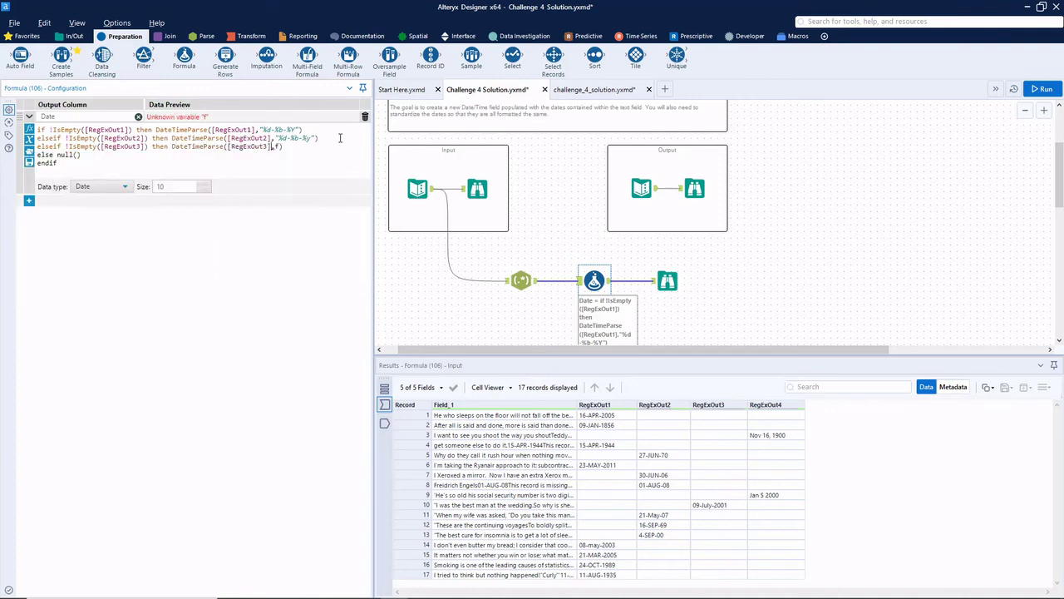
pyautogui.press('BackSpace')
pyautogui.write('"')
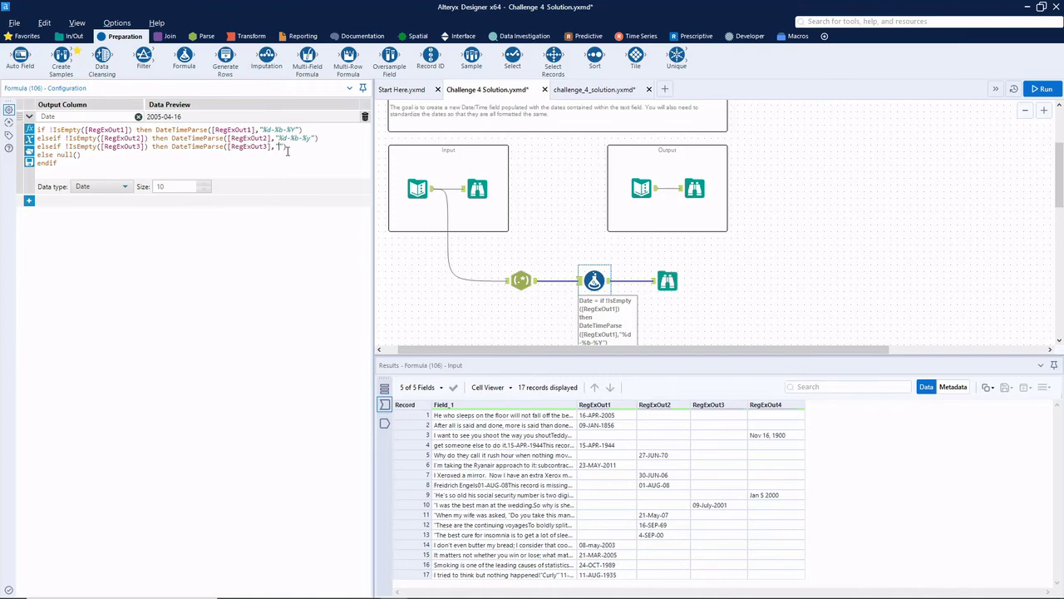
pyautogui.write('d-%B-%Y')
# Step: Run the workflow and confirm record 10's 09-July-2001 becomes 2001-07-09
pyautogui.click(1052, 88)
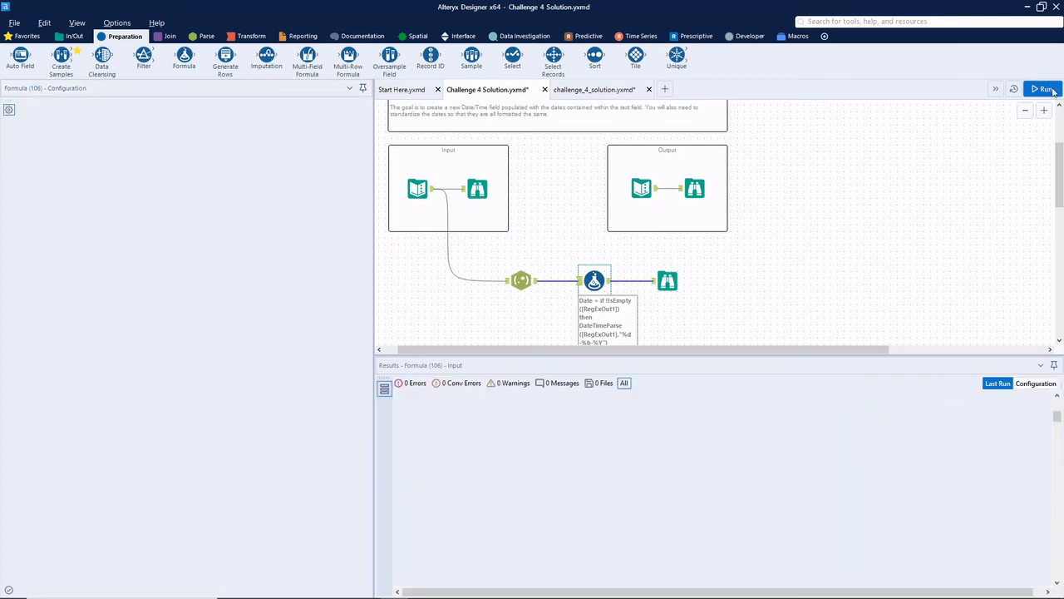
pyautogui.click(668, 281)
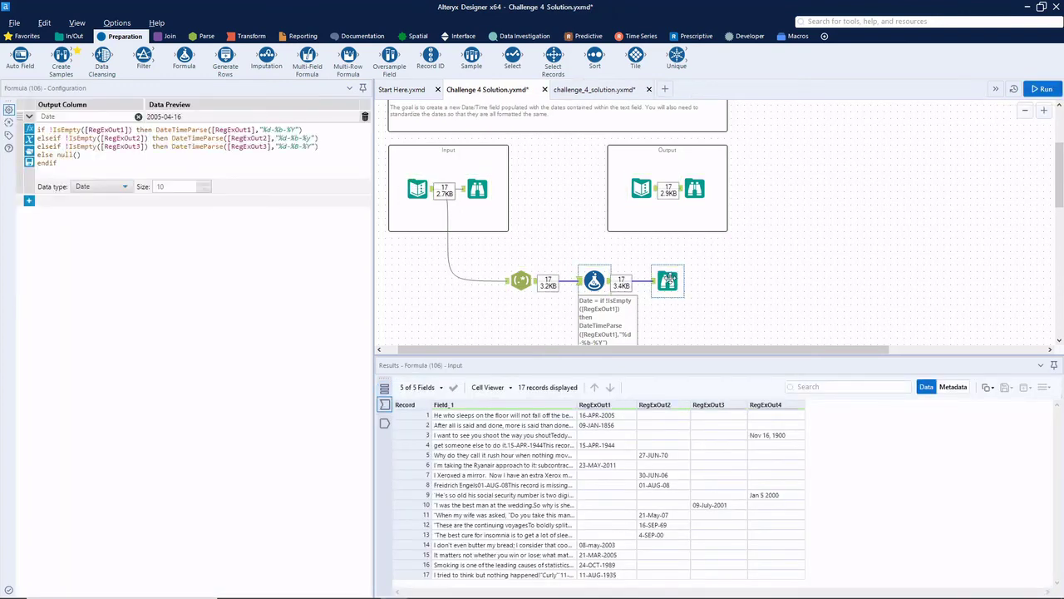
pyautogui.click(709, 504)
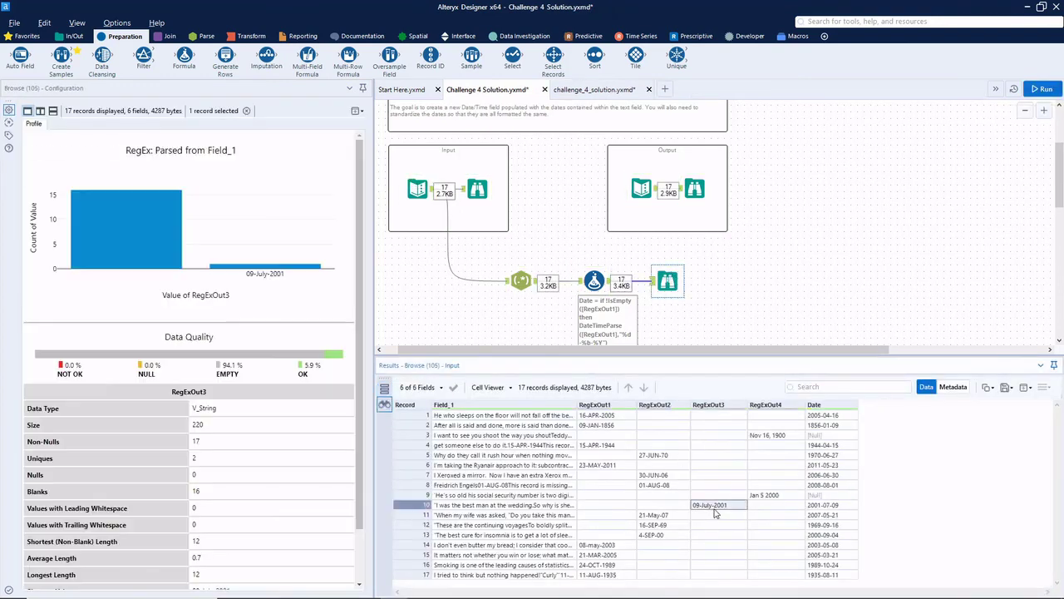
pyautogui.click(830, 505)
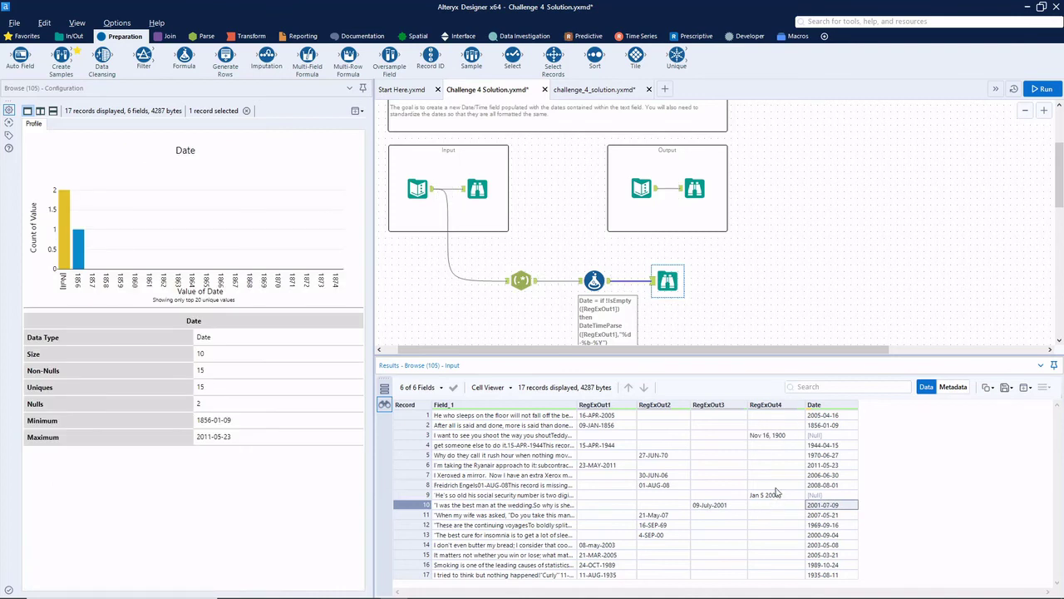
pyautogui.click(593, 280)
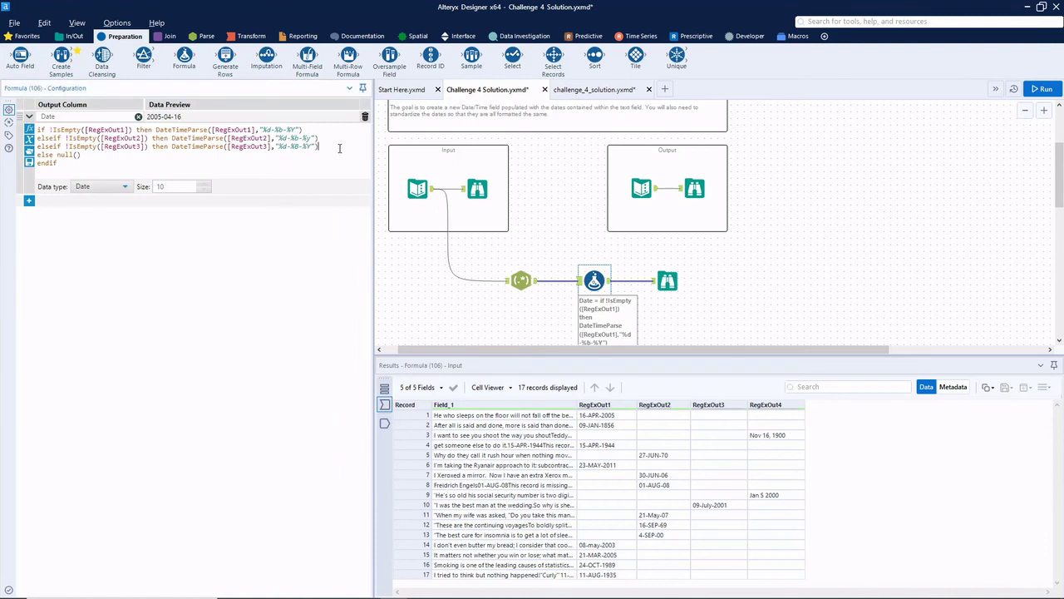
# Step: Begin a fourth branch: elseif !IsEmpty([RegExOut4]) then DateTimeParse
pyautogui.press('Return')
pyautogui.write('elseif !')
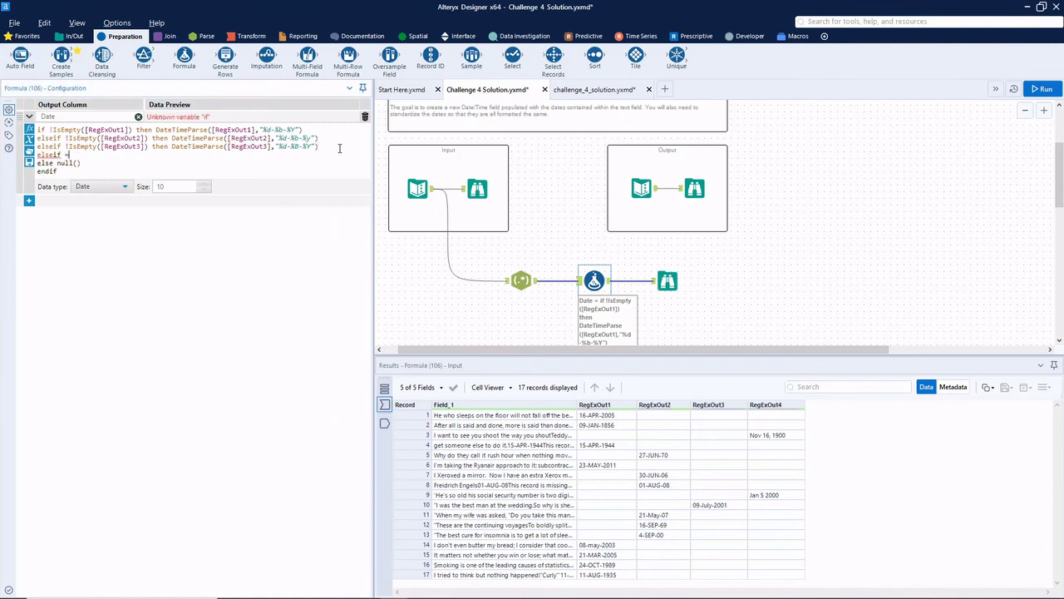
pyautogui.write('ifemptyy')
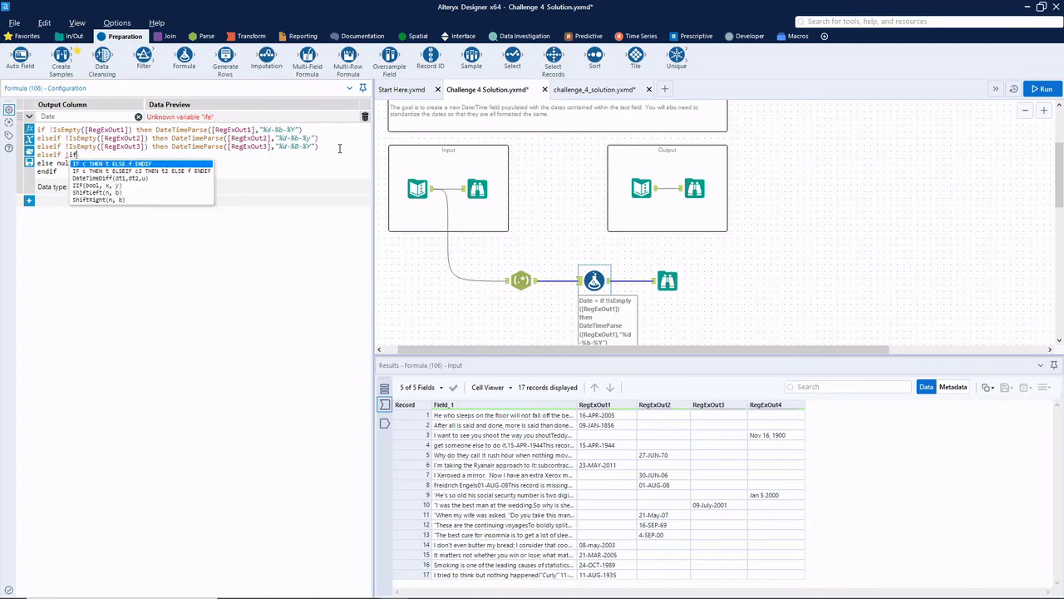
pyautogui.press('Return')
pyautogui.write('[RegExOut4])')
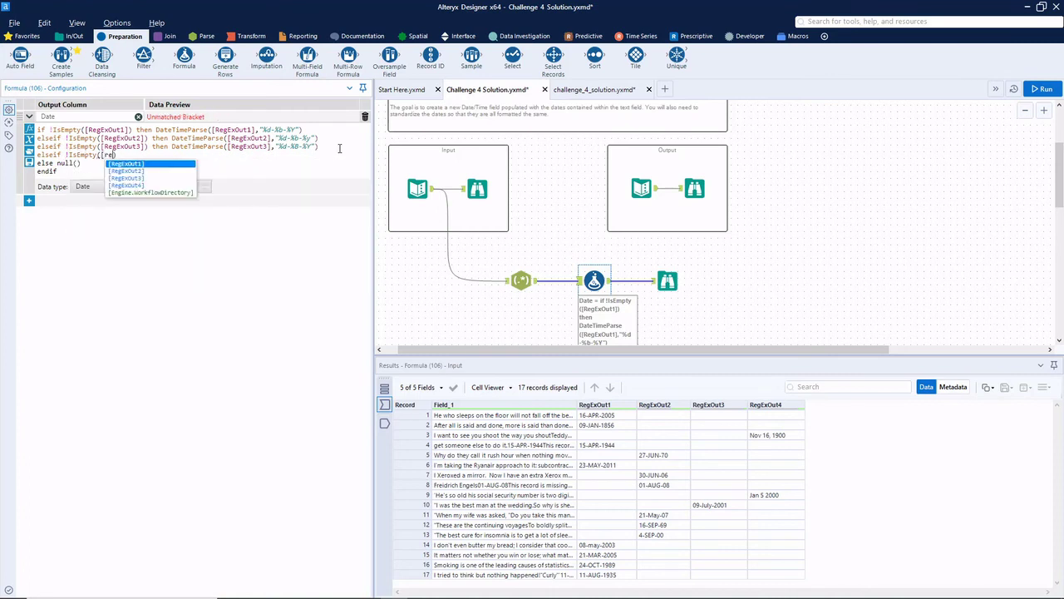
pyautogui.write(' t')
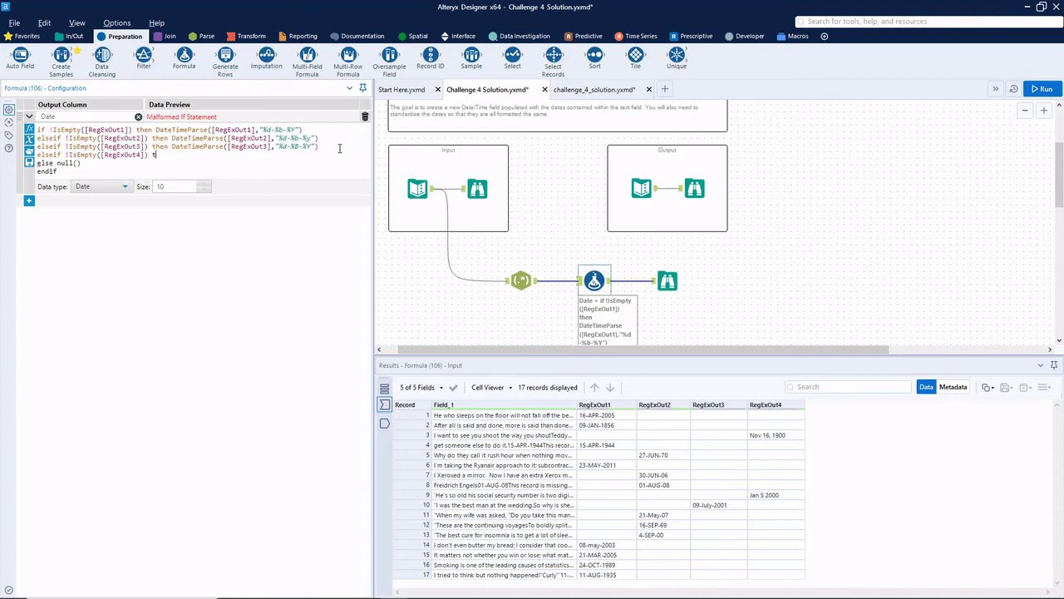
pyautogui.write('hen datetimr')
pyautogui.press('BackSpace')
pyautogui.write('e')
pyautogui.press('Return')
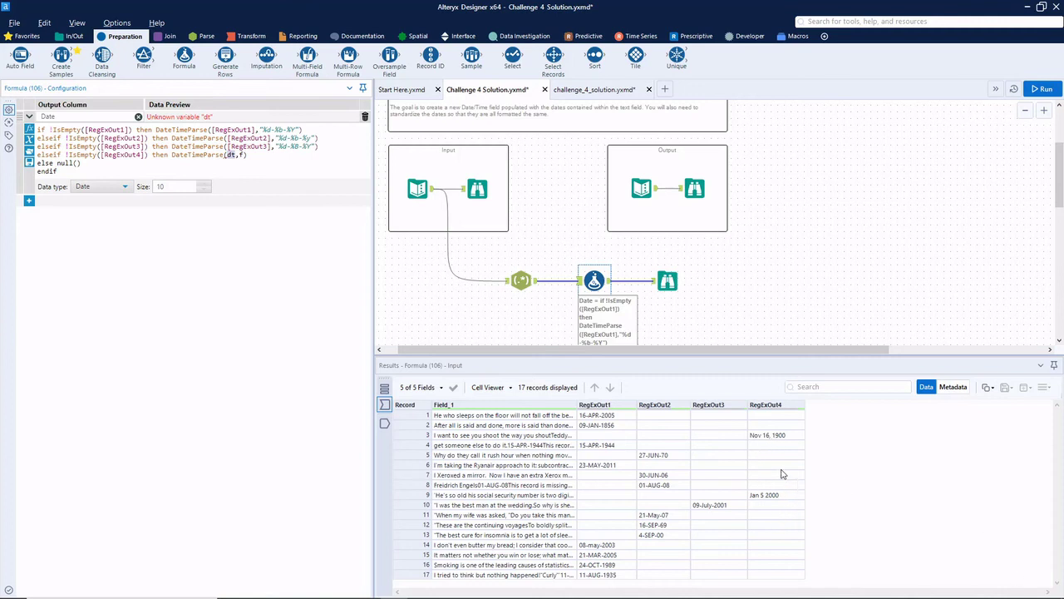
# Step: Make it DateTimeParse(Replace([RegExOut4], ",", ""), "%b %d %Y") and run the workflow
pyautogui.click(251, 155)
pyautogui.press('BackSpace')
pyautogui.press('BackSpace')
pyautogui.press('BackSpace')
pyautogui.write('rse(Repl')
pyautogui.press('Return')
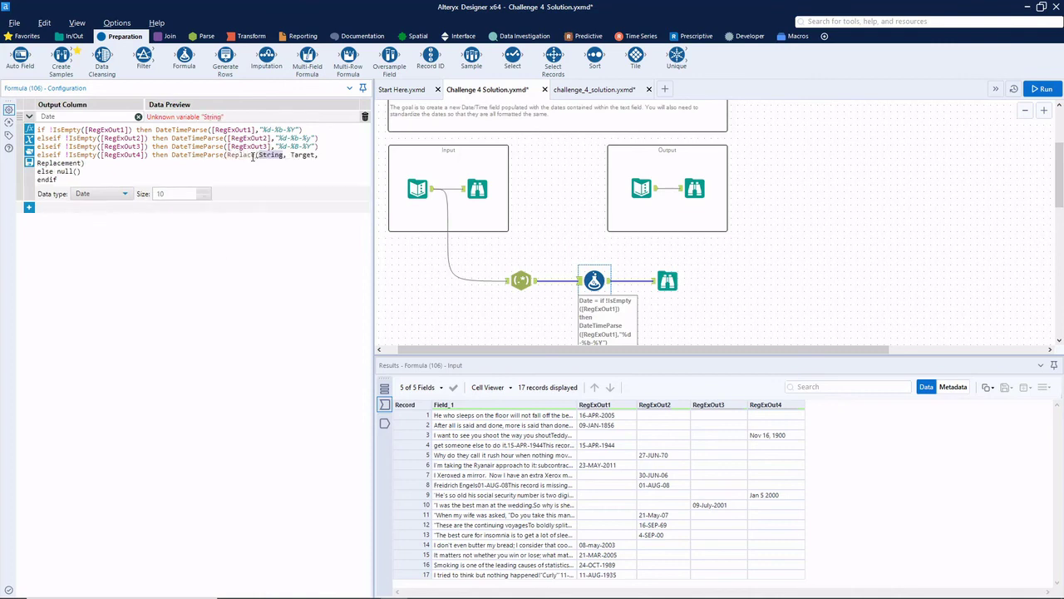
pyautogui.write('[reg')
pyautogui.press('Return')
pyautogui.write('","')
pyautogui.hotkey('shift', 'Right')
pyautogui.hotkey('shift', 'Right')
pyautogui.hotkey('shift', 'Right')
pyautogui.hotkey('shift', 'Right')
pyautogui.hotkey('shift', 'Right')
pyautogui.hotkey('shift', 'Right')
pyautogui.hotkey('shift', 'Right')
pyautogui.hotkey('shift', 'Right')
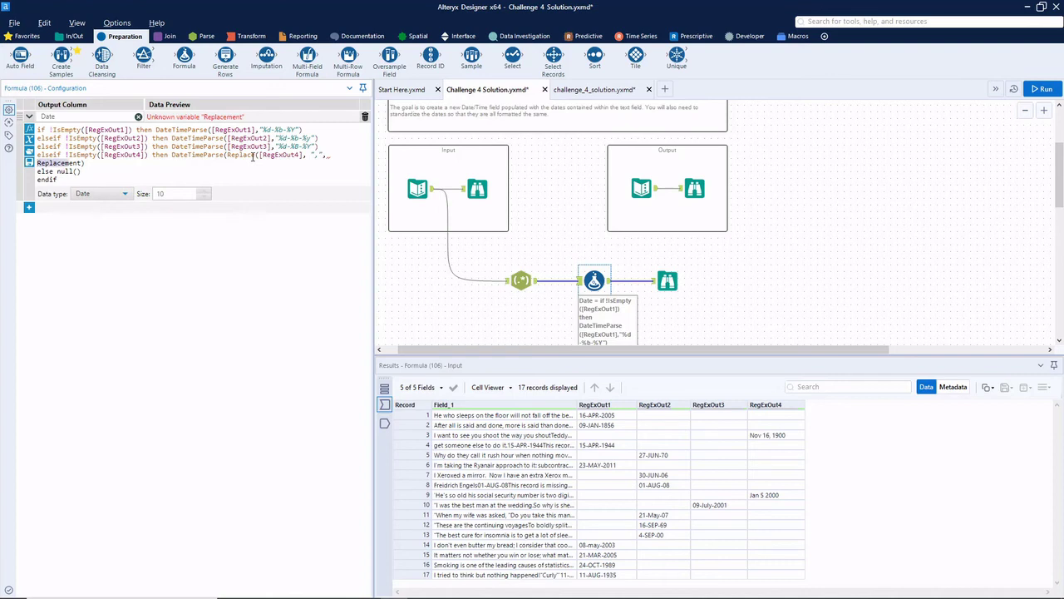
pyautogui.write('""')
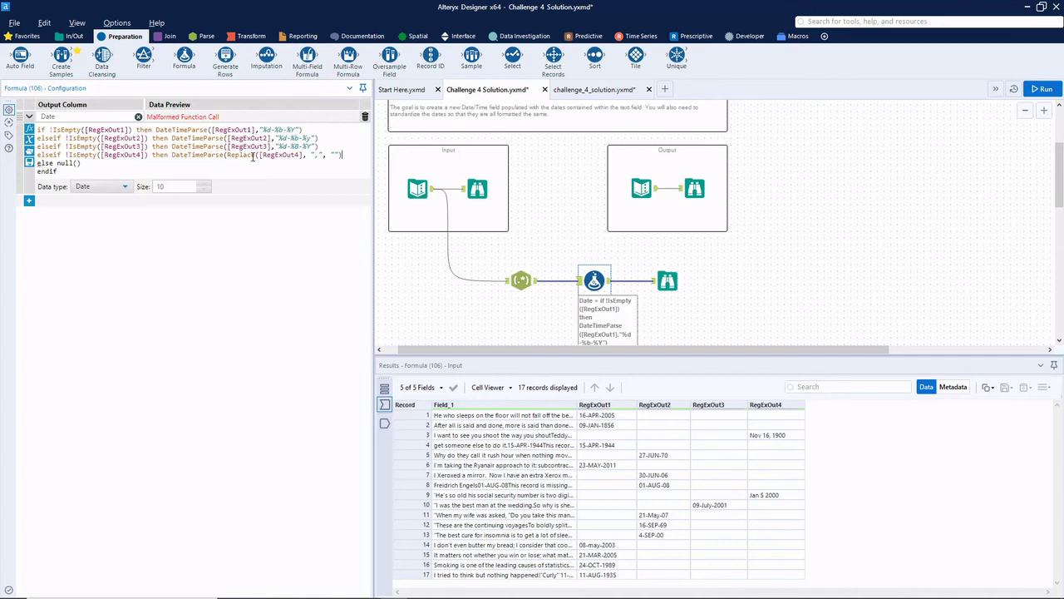
pyautogui.write(', "')
pyautogui.write('%b %d %')
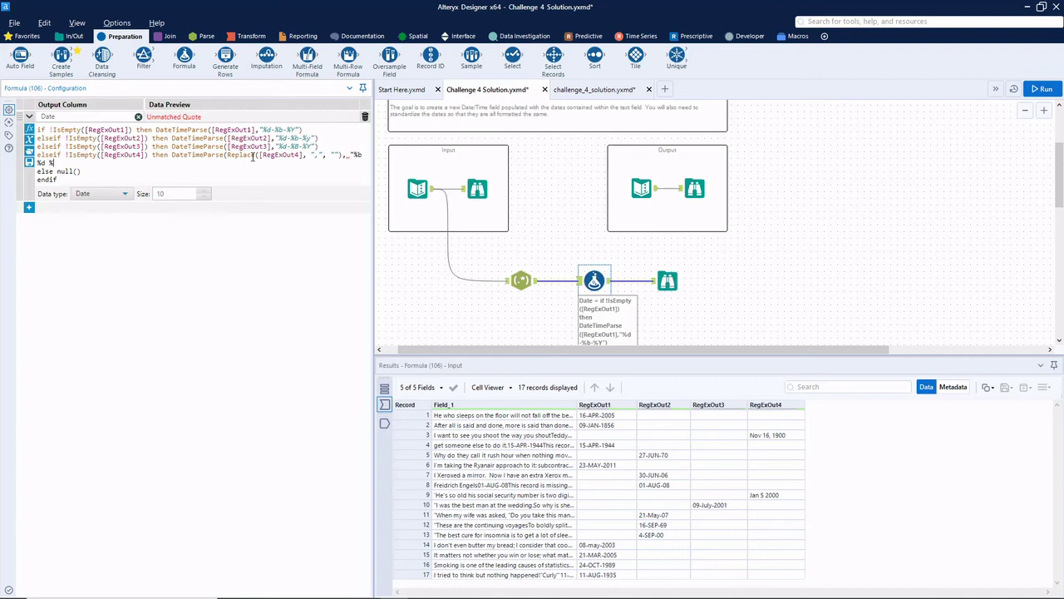
pyautogui.write('Y")')
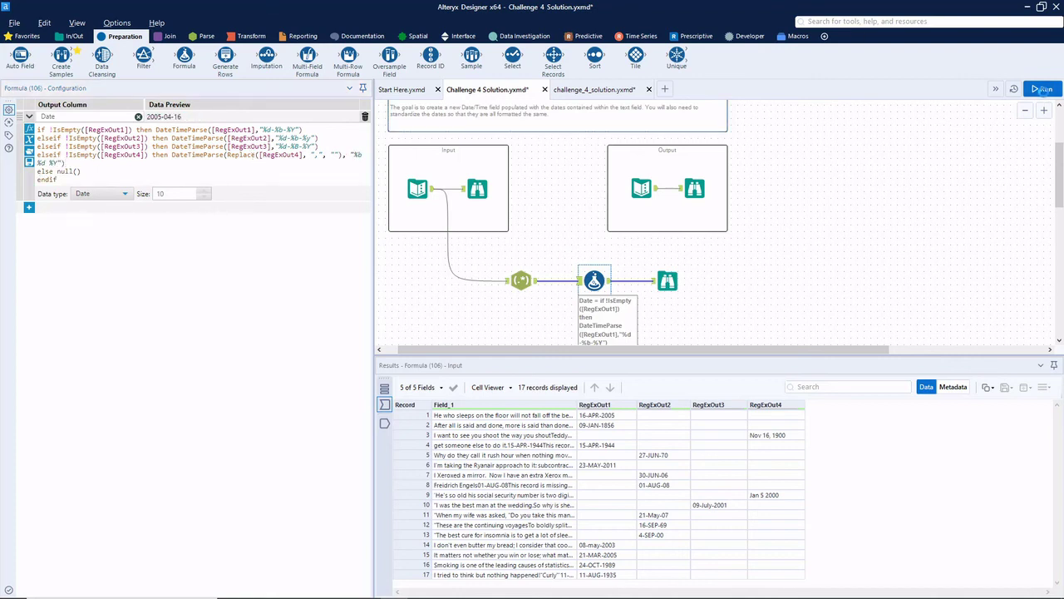
pyautogui.click(959, 239)
pyautogui.hotkey('ctrl', 'r')
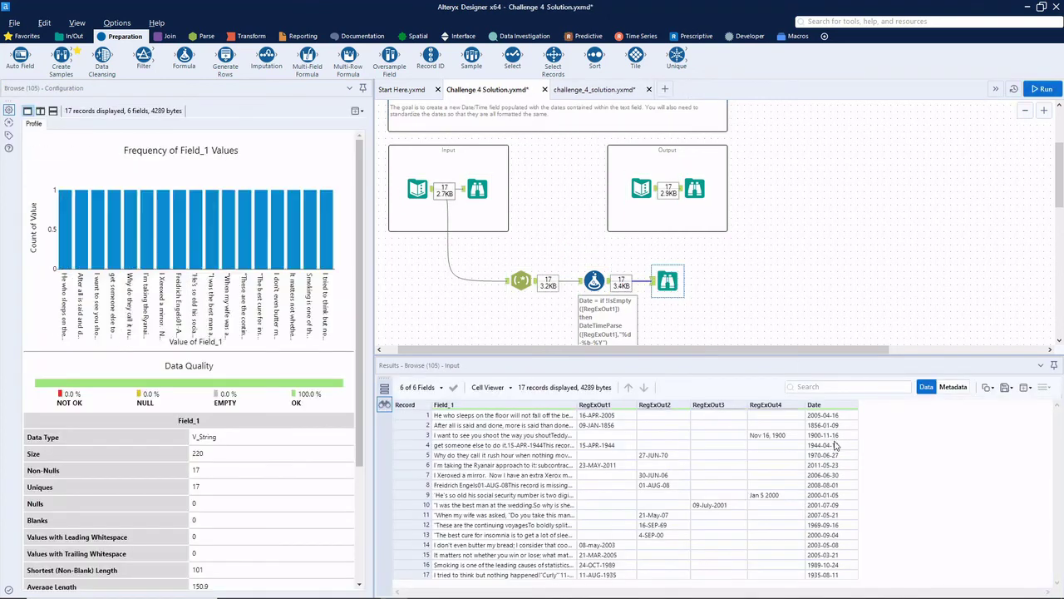
# Step: Check the parsed dates, then insert a Select after the Formula dropping RegExOut1–RegExOut4
pyautogui.click(830, 437)
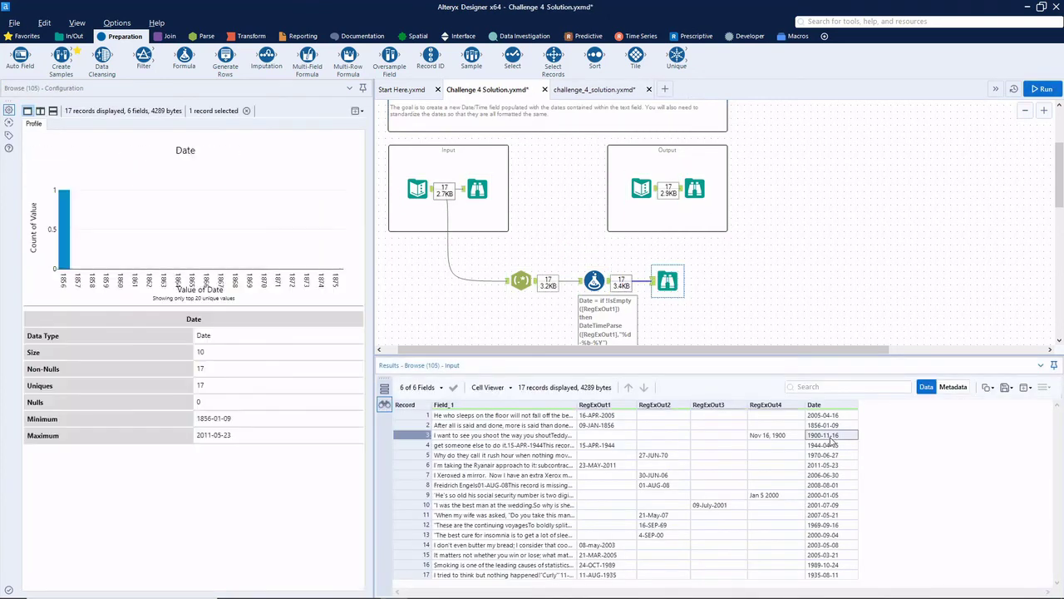
pyautogui.click(836, 496)
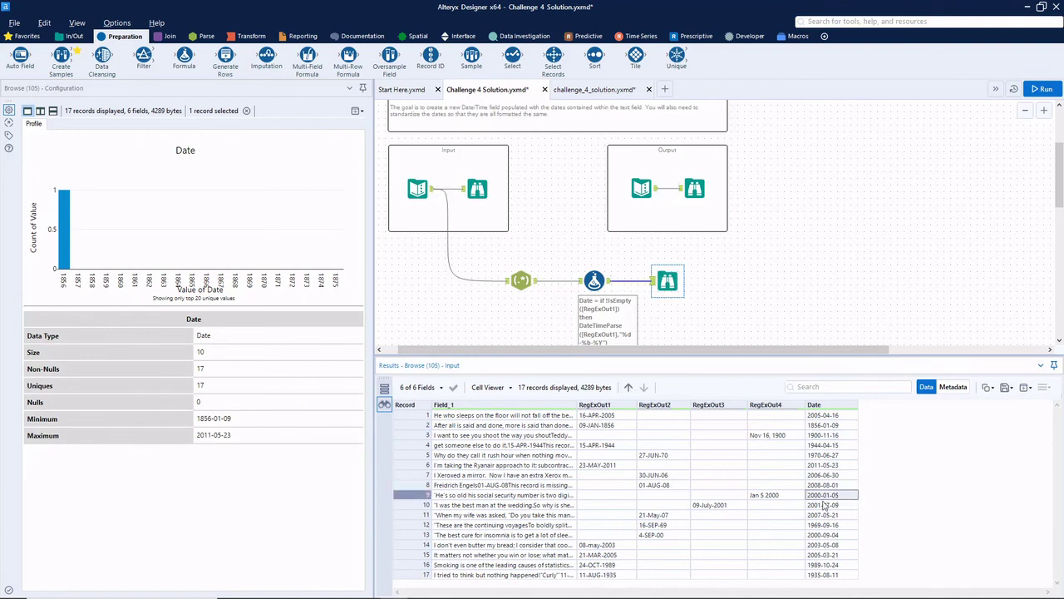
pyautogui.moveTo(672, 281); pyautogui.dragTo(760, 281)
pyautogui.moveTo(512, 55); pyautogui.dragTo(667, 279)
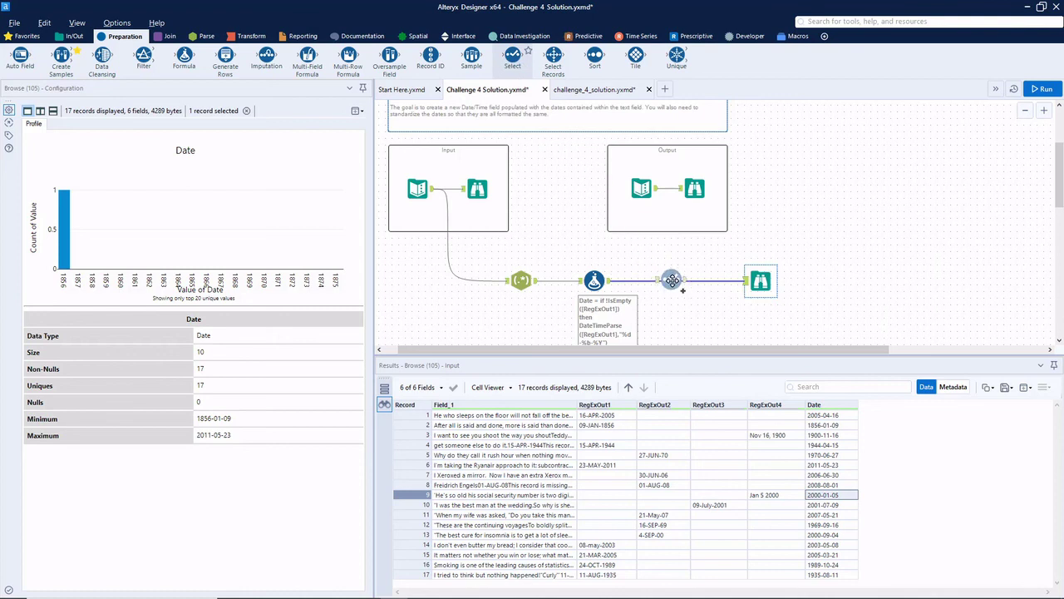
pyautogui.click(40, 147)
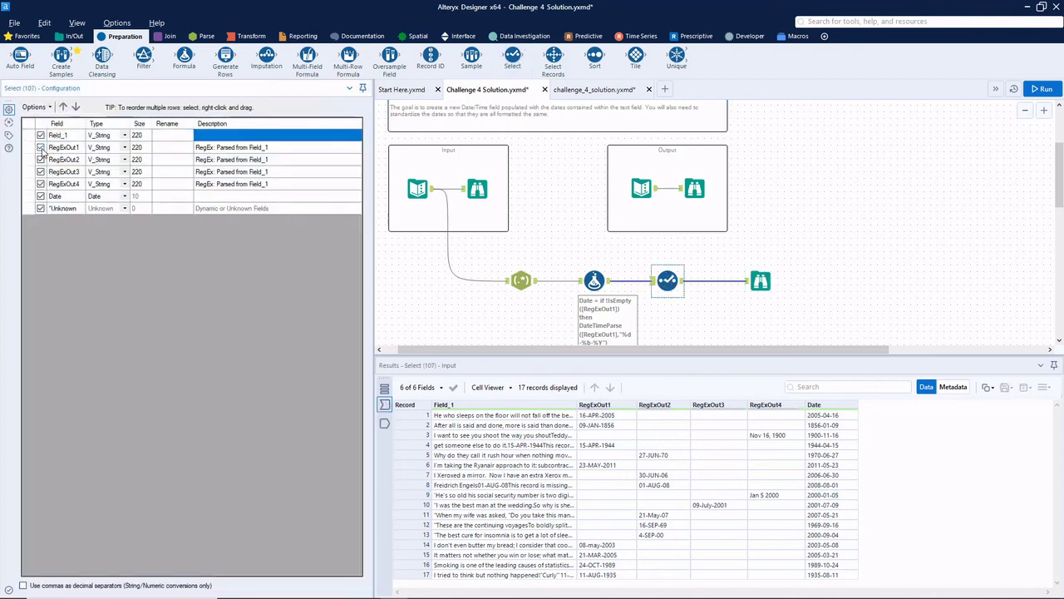
pyautogui.click(40, 159)
pyautogui.click(39, 171)
pyautogui.click(40, 183)
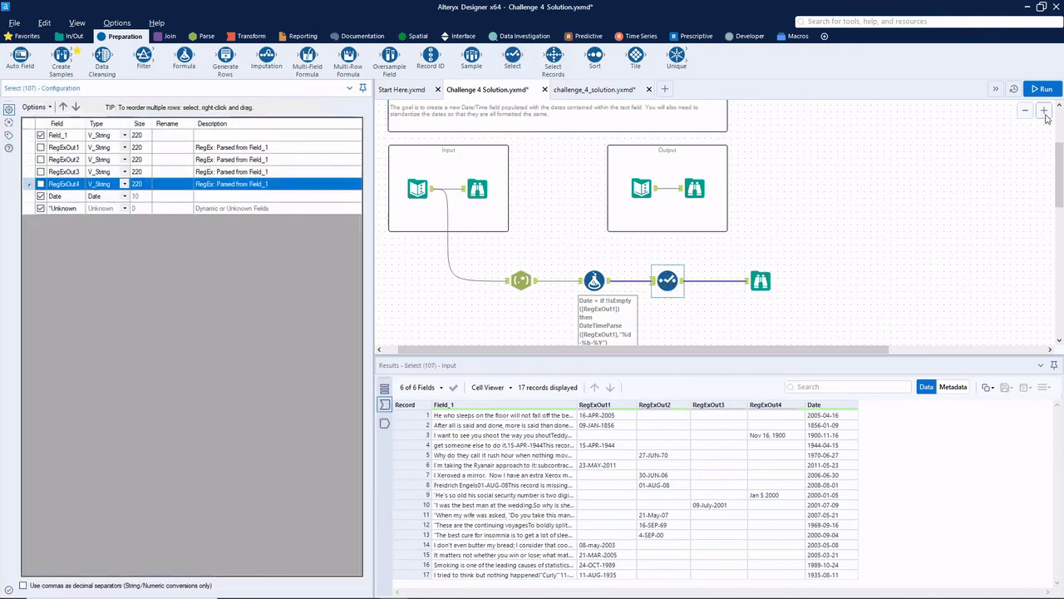
# Step: Run the workflow and compare the Field_1 and Date output with the expected results
pyautogui.click(1010, 135)
pyautogui.click(1041, 89)
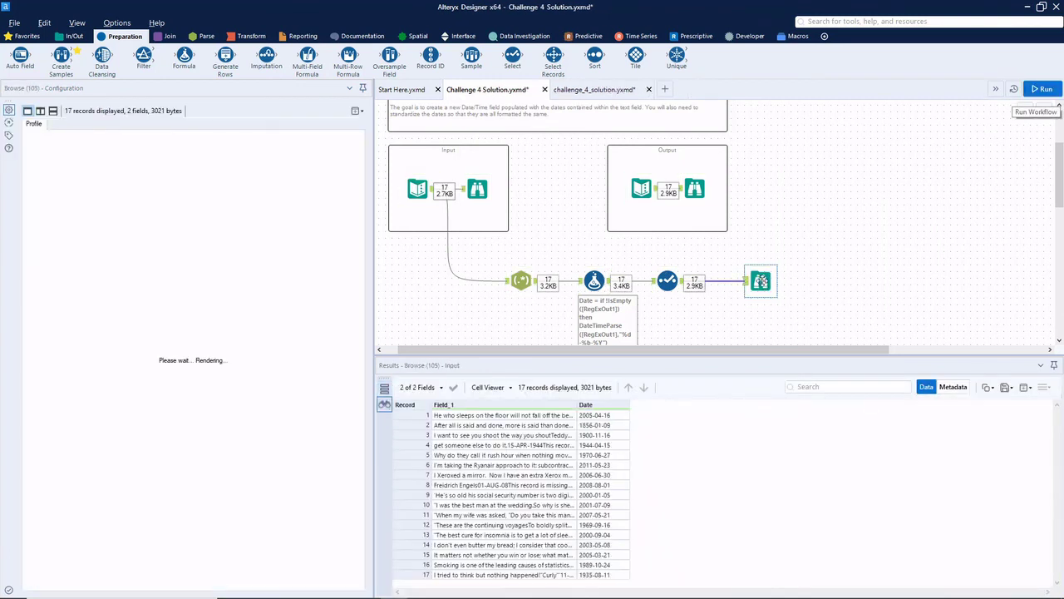
pyautogui.click(694, 190)
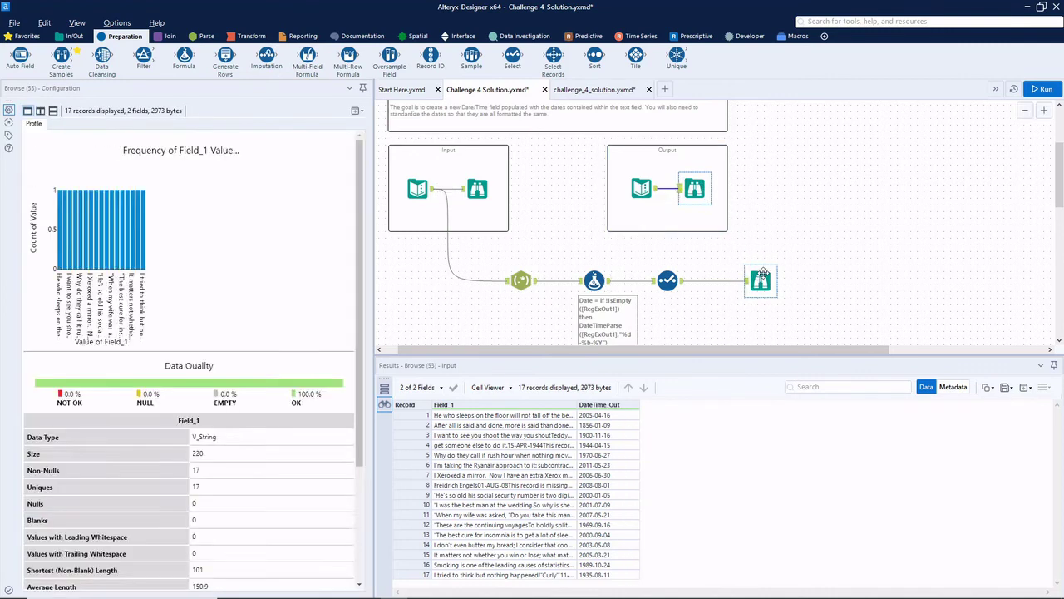
pyautogui.click(760, 281)
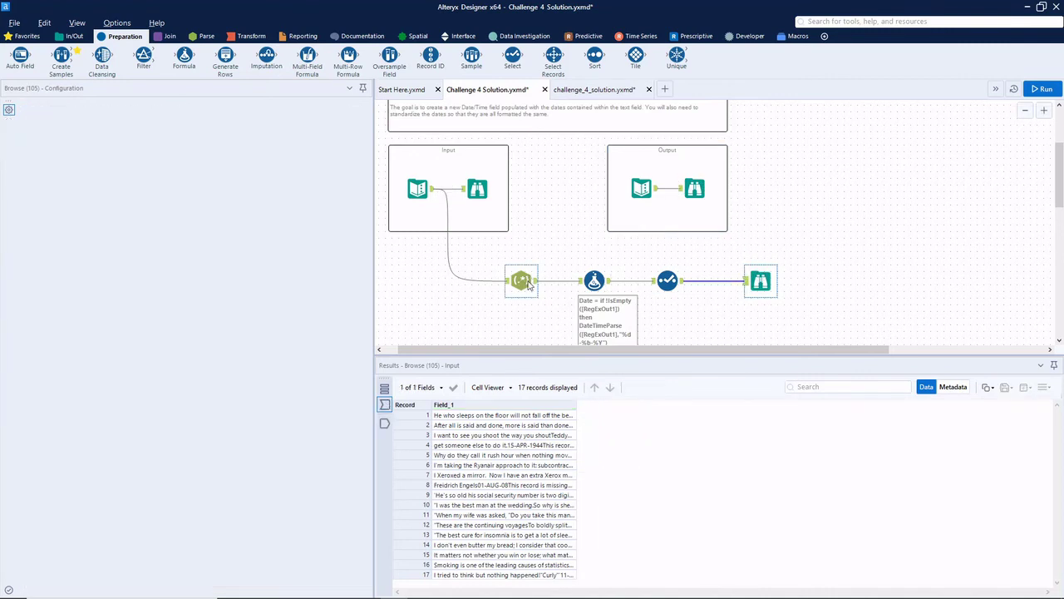
pyautogui.click(524, 282)
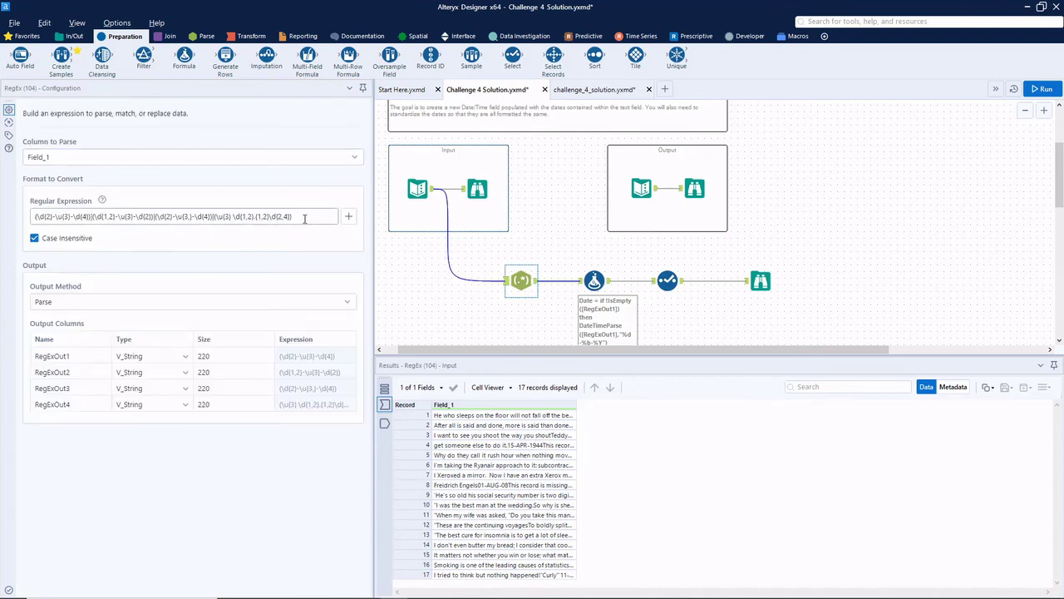
# Step: Review the RegEx pattern and the full Date formula expression
pyautogui.moveTo(304, 218); pyautogui.dragTo(33, 208)
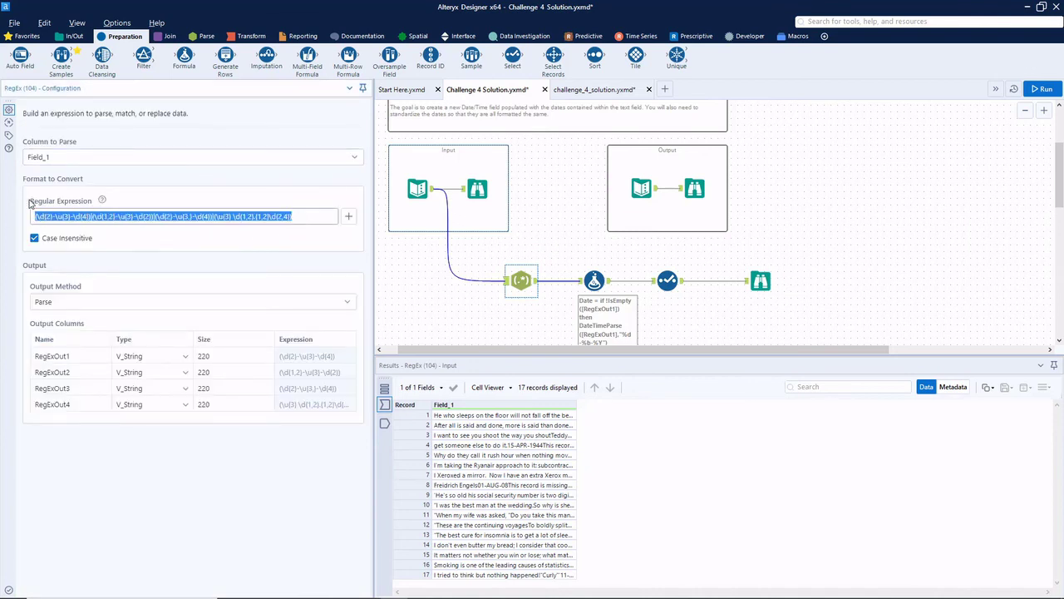
pyautogui.click(593, 281)
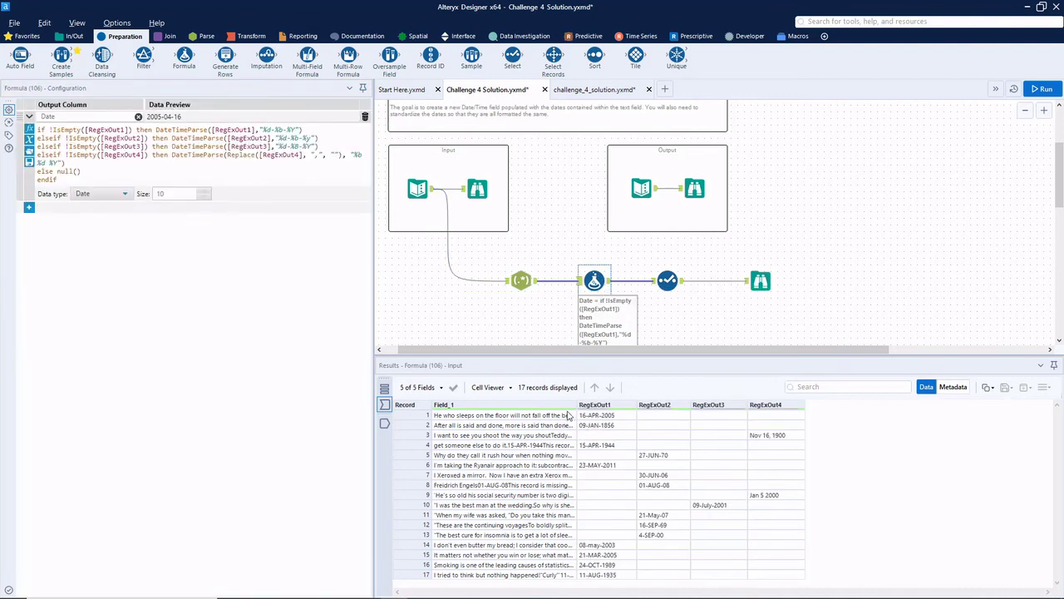
pyautogui.moveTo(573, 406); pyautogui.dragTo(805, 401)
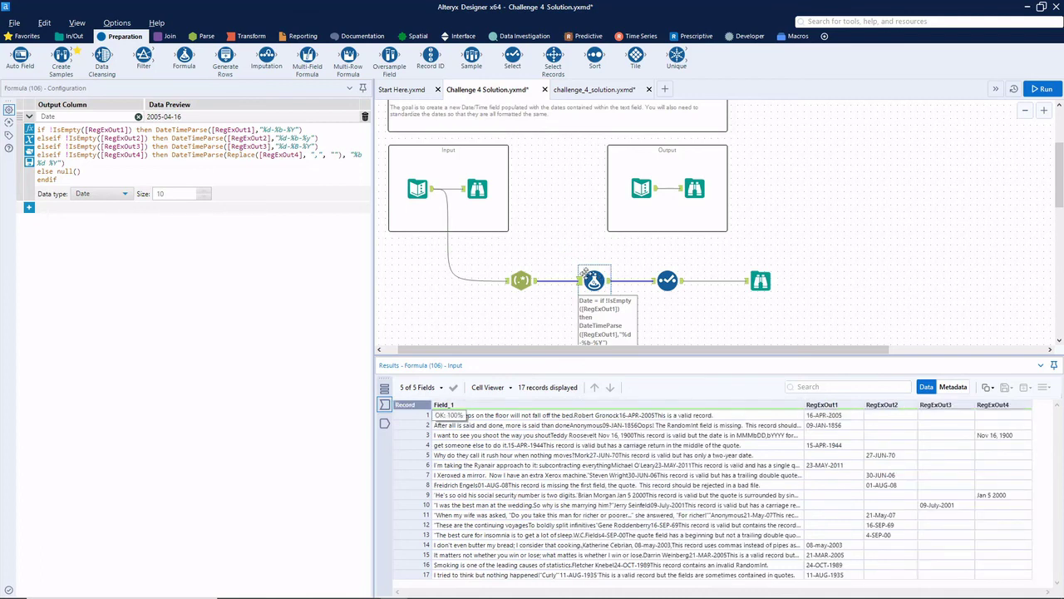
pyautogui.click(84, 182)
pyautogui.hotkey('ctrl', 'a')
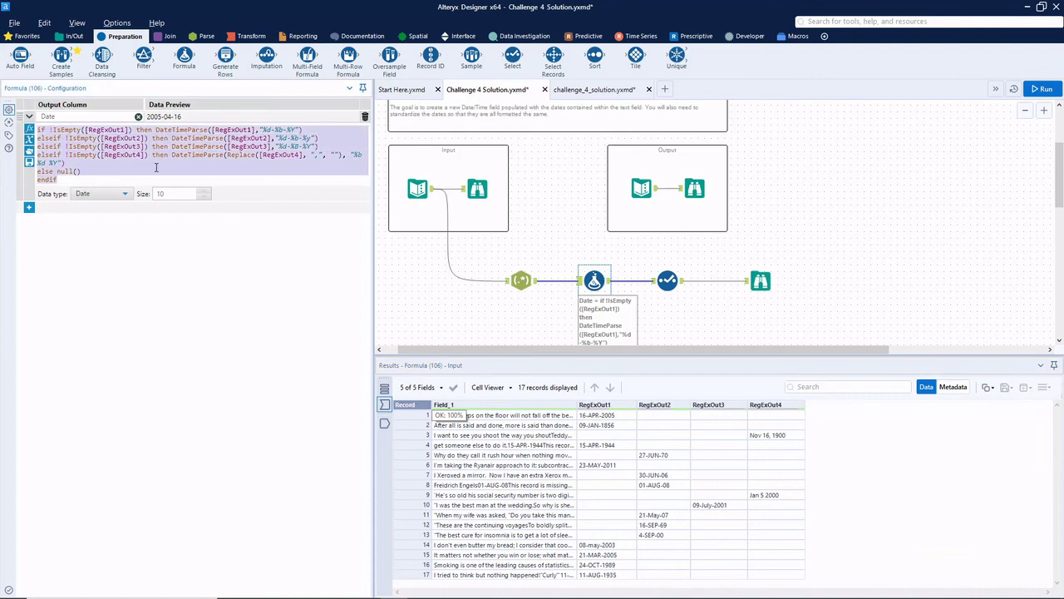
pyautogui.click(164, 168)
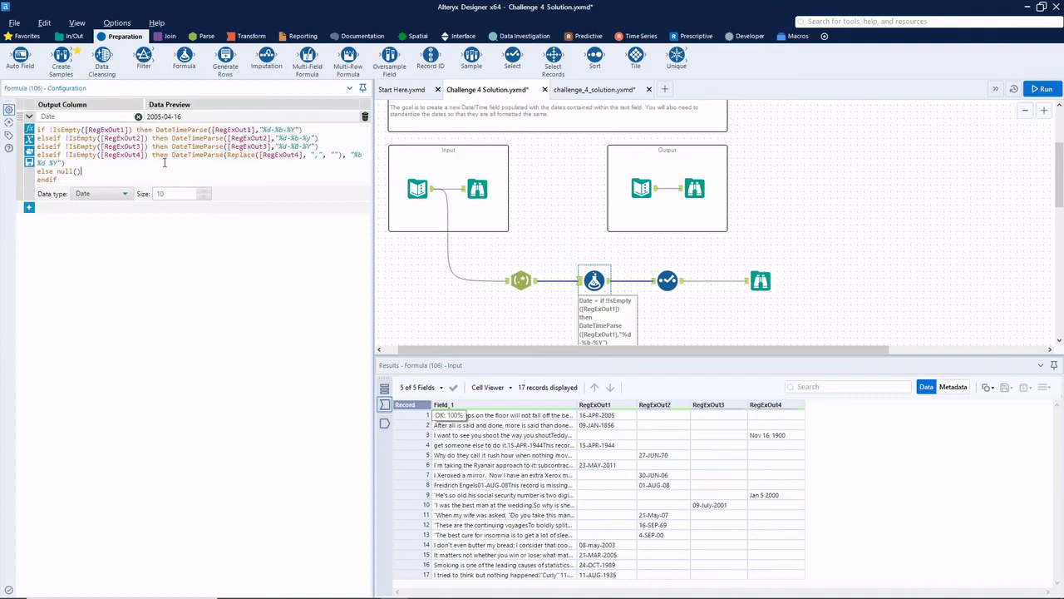
# Step: View the final Field_1 and Date output, then show all workflow run messages
pyautogui.click(760, 281)
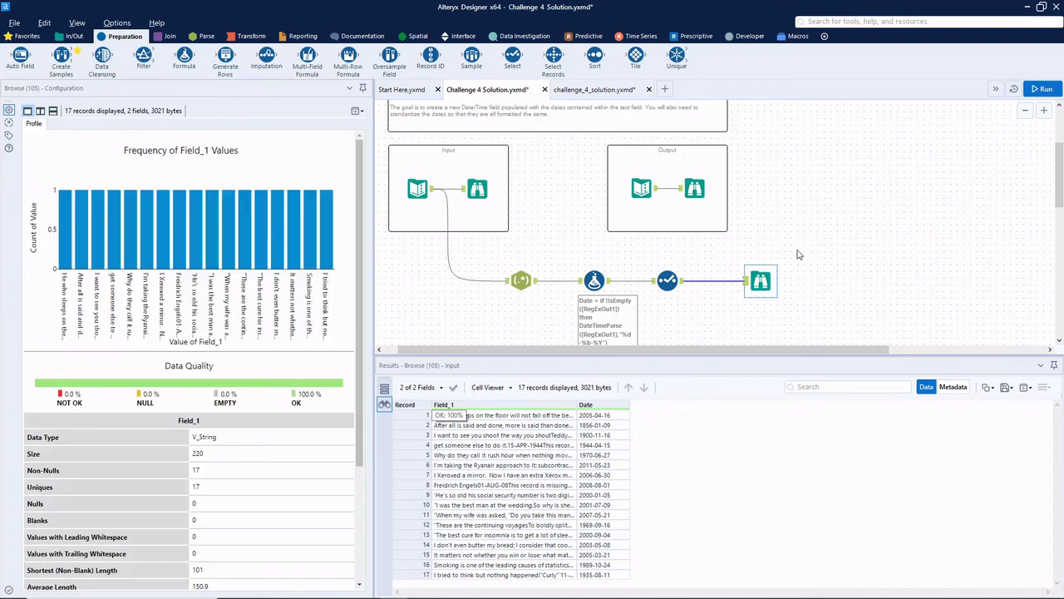
pyautogui.moveTo(702, 258); pyautogui.dragTo(503, 318)
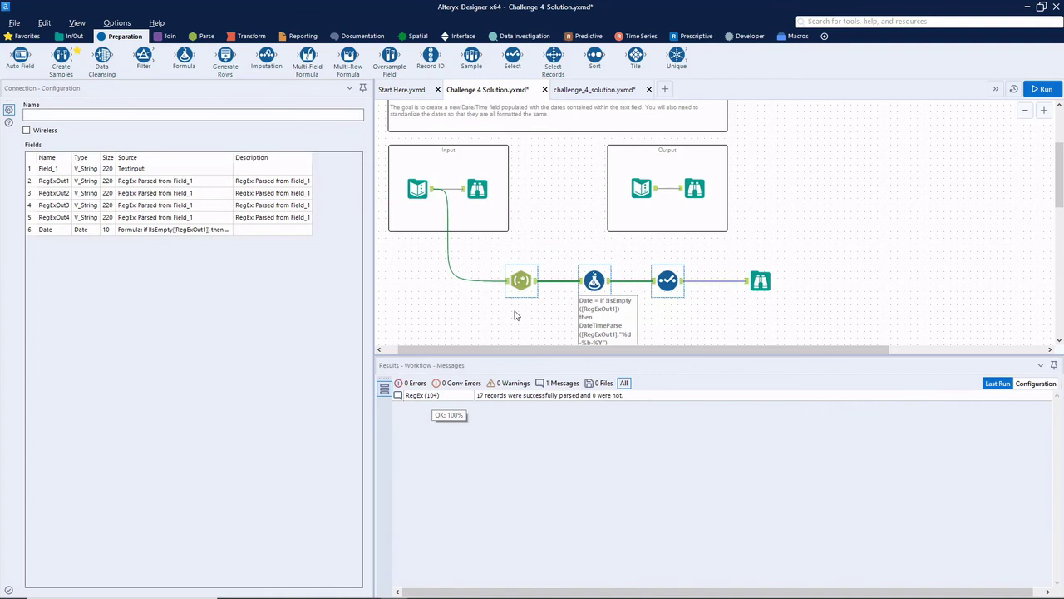
pyautogui.click(511, 314)
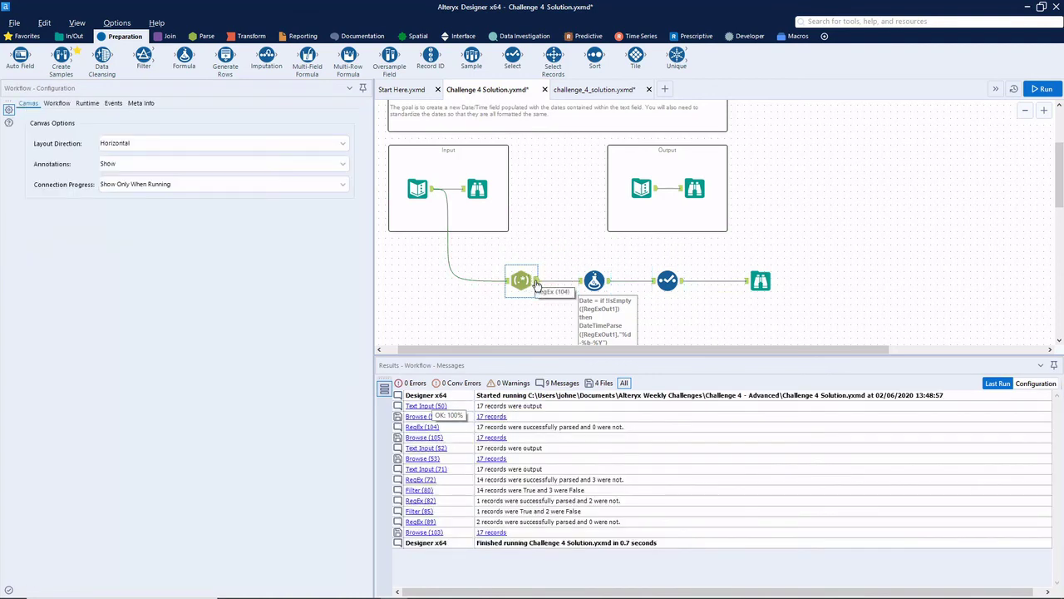